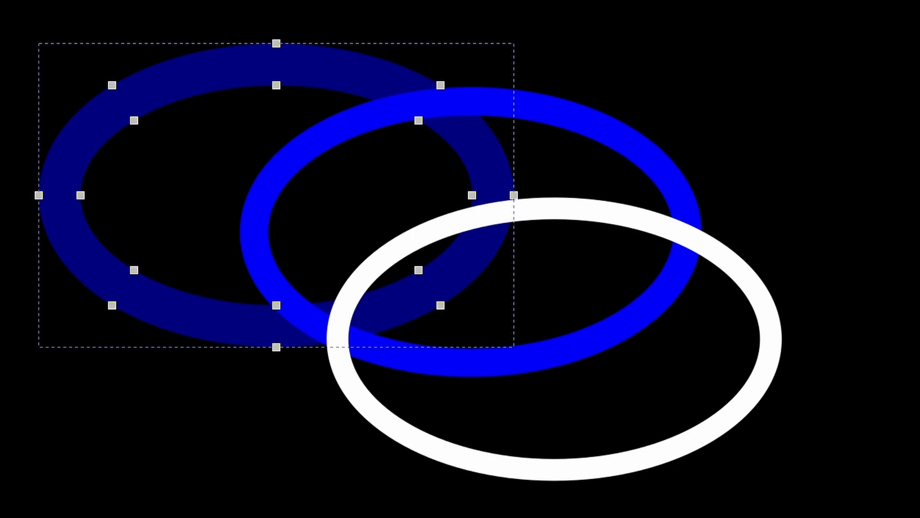
- Blur the dark blue ring heavily, the bright blue ring moderately, and the white ring slightly
drag(514, 195, 577, 195)
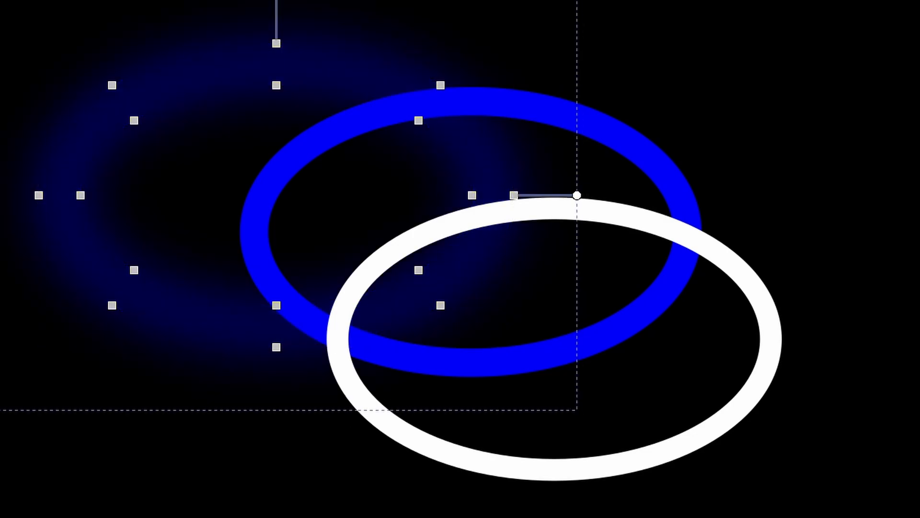
click(658, 171)
click(767, 339)
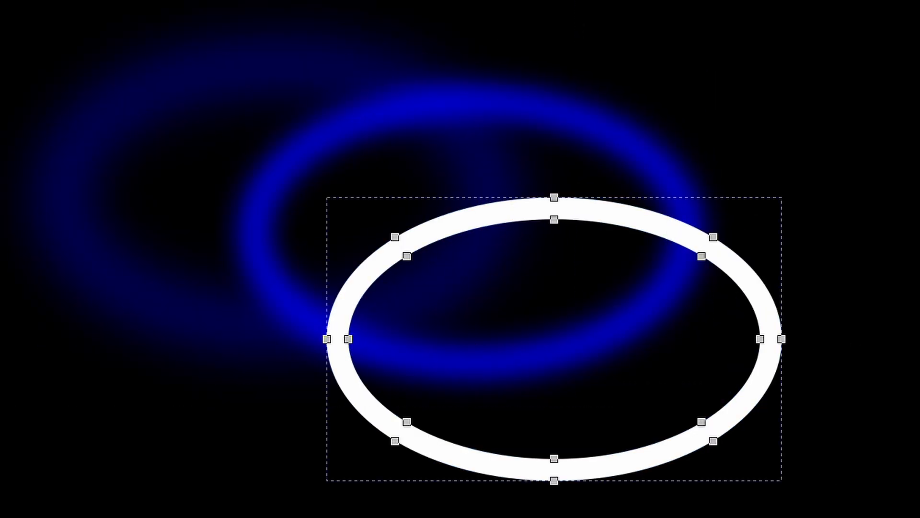
drag(793, 339, 788, 339)
key(s)
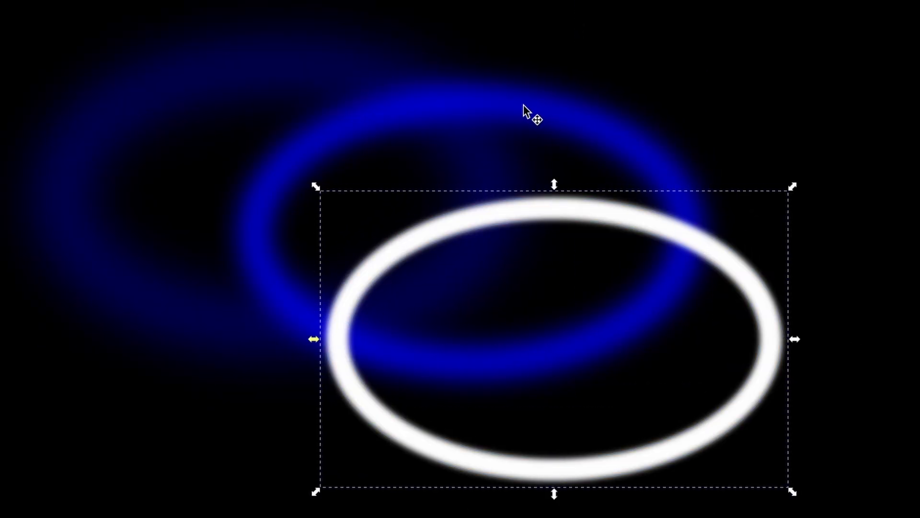
- Select all three blurred rings and centre them on one another horizontally and vertically
shift+click(524, 107)
shift+click(86, 110)
key(ctrl+alt+KP_5)
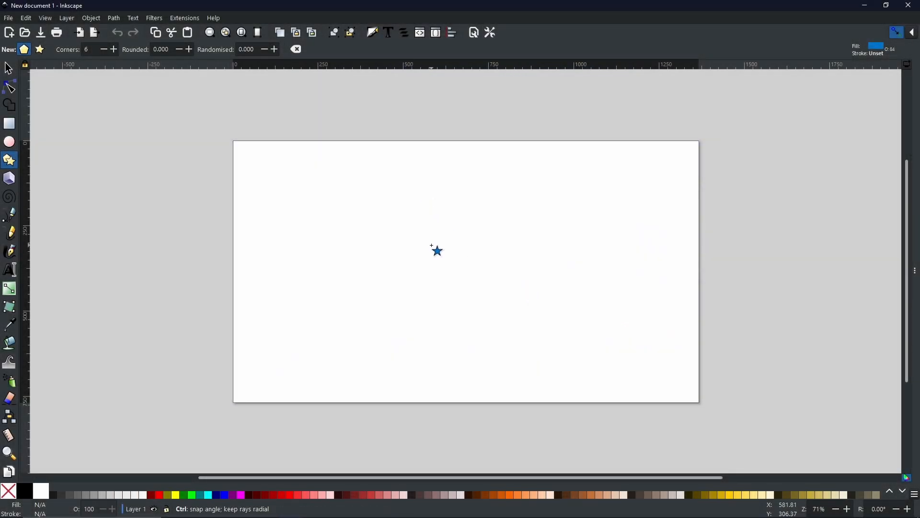
- Draw a large upright hexagon on the page with a black stroke and no fill
drag(431, 246, 514, 292)
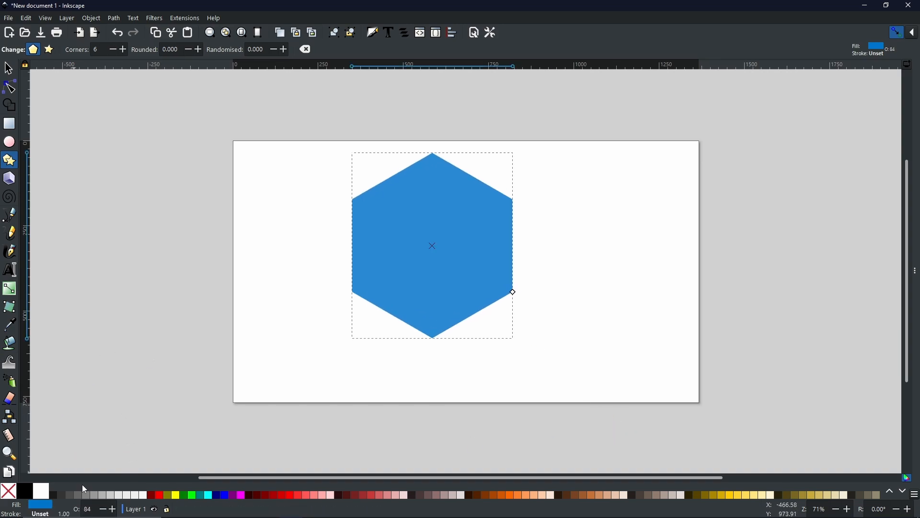
shift+click(32, 494)
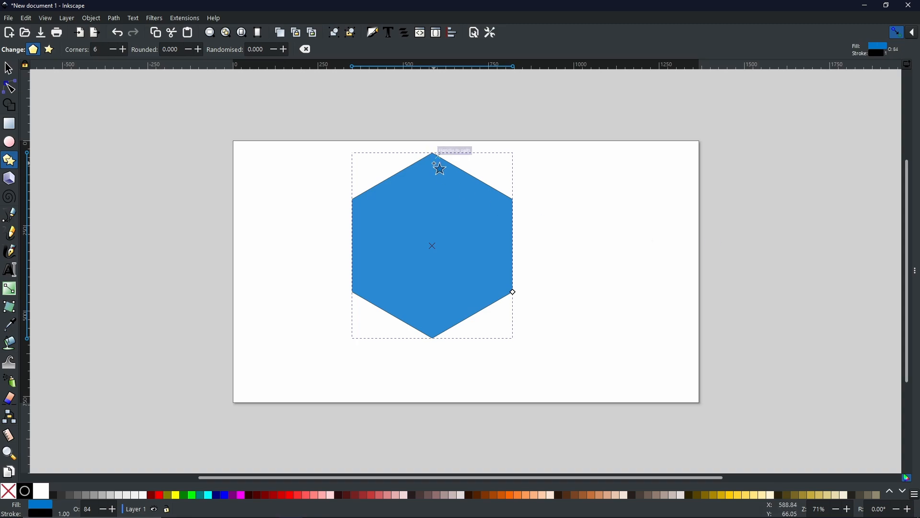
shift+click(12, 493)
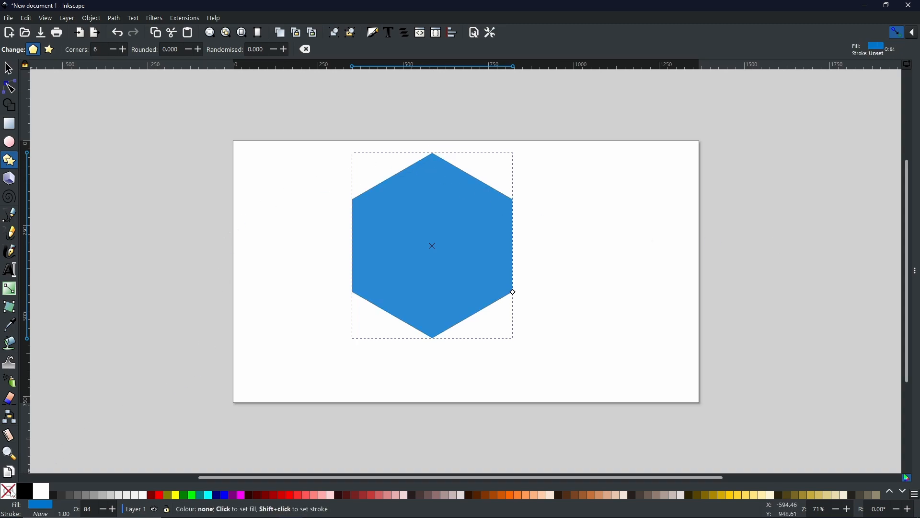
shift+click(24, 490)
click(8, 490)
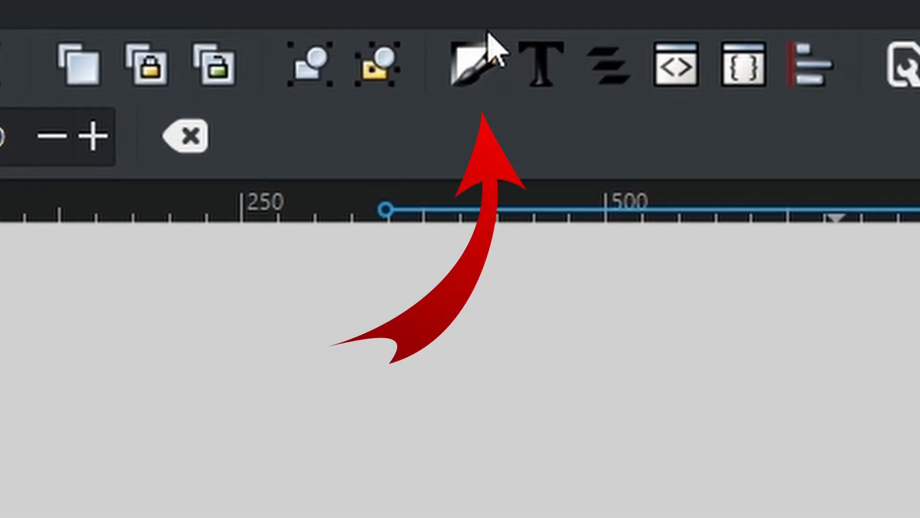
- Set the hexagon's stroke width to 15.9 px
click(501, 85)
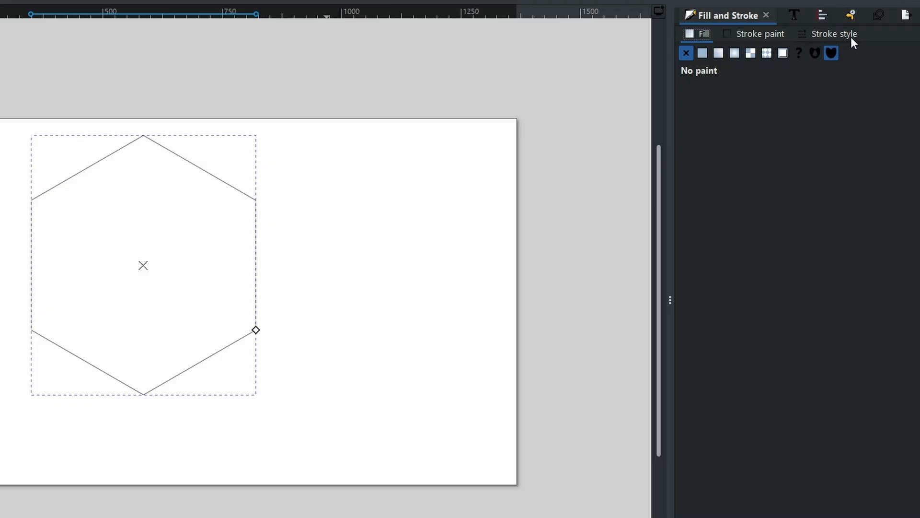
click(852, 35)
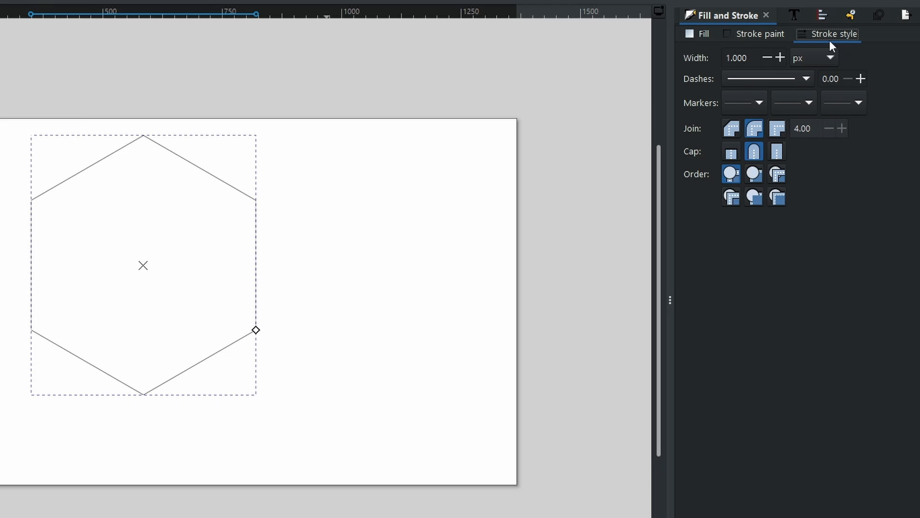
drag(781, 57, 780, 57)
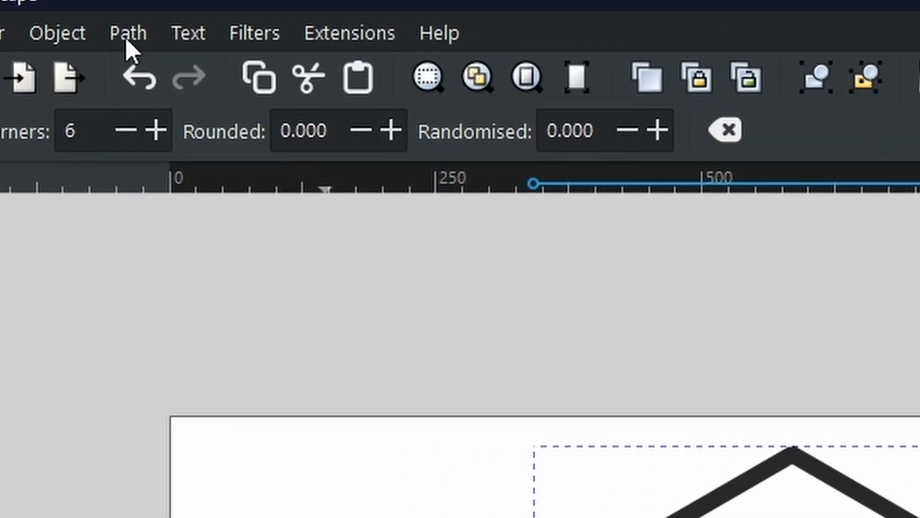
- Convert the hexagon's stroke to a path and give the converted path a red stroke
click(120, 27)
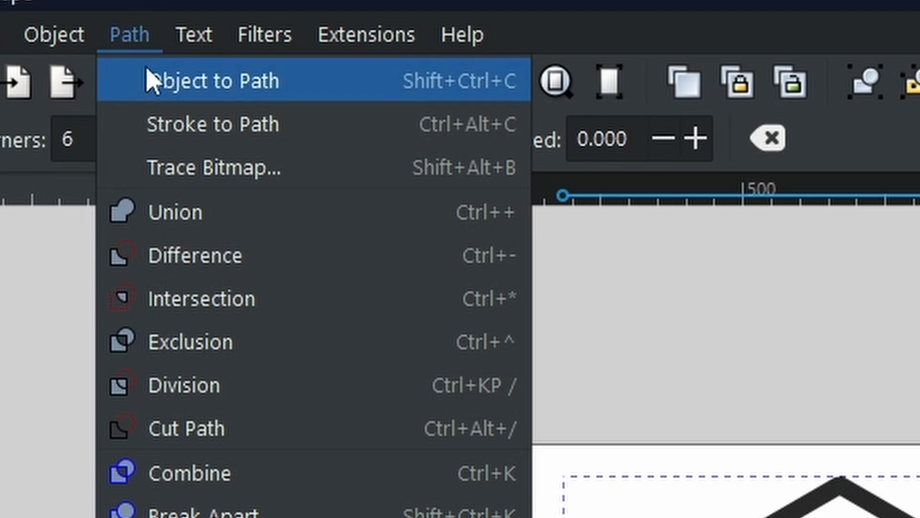
click(205, 139)
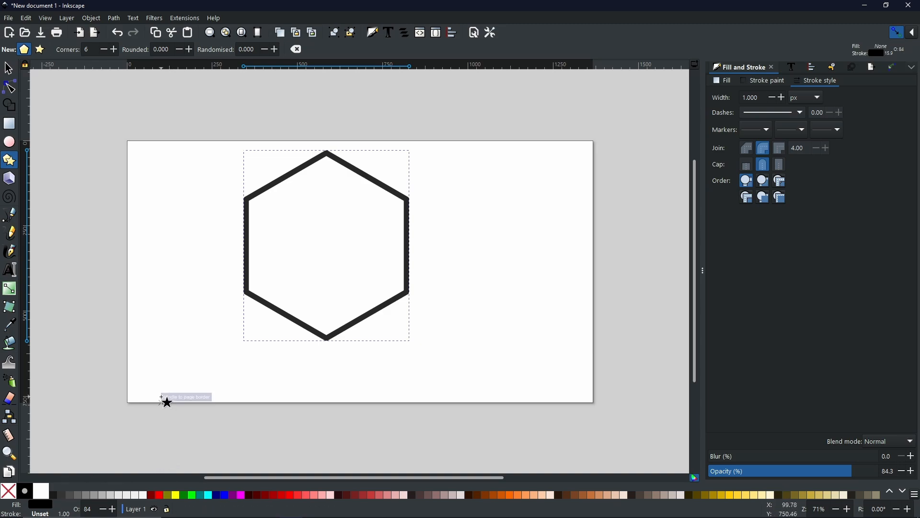
key(s)
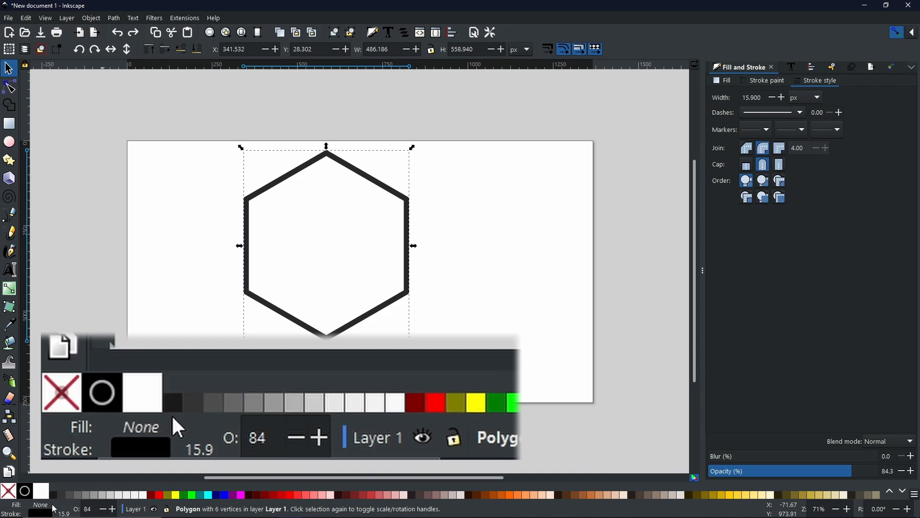
click(114, 18)
click(128, 45)
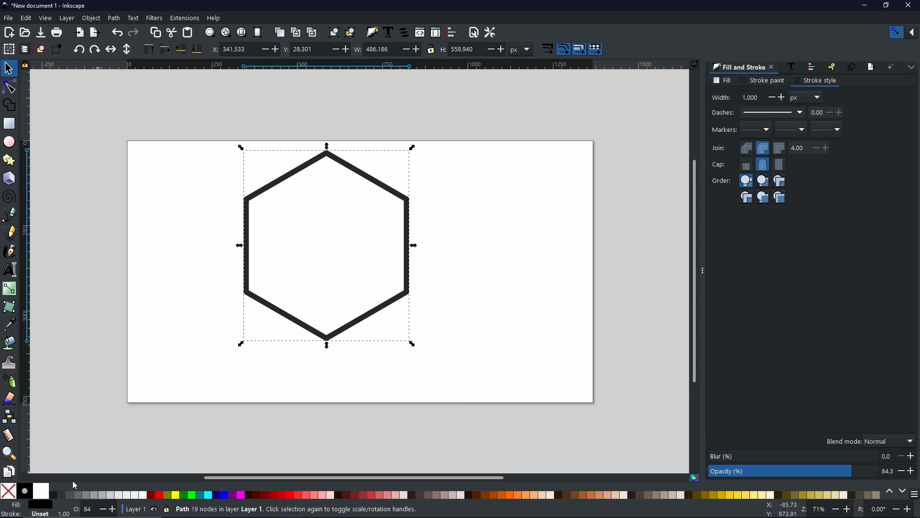
shift+click(159, 495)
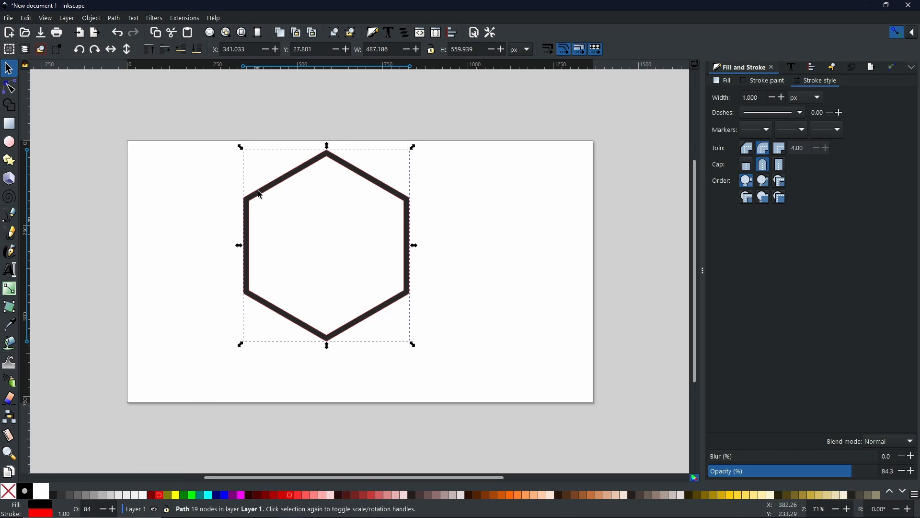
scroll(262, 180, up, 6)
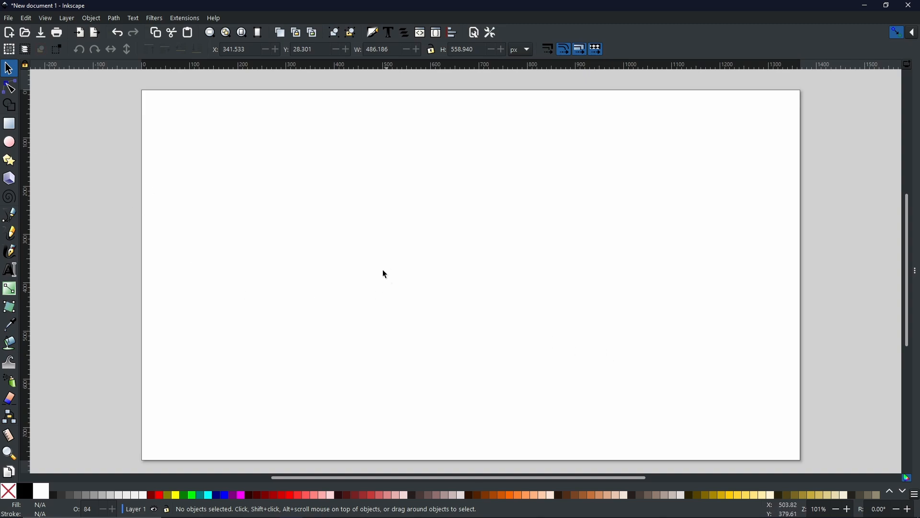
- Add the text NEON on the empty page
click(10, 271)
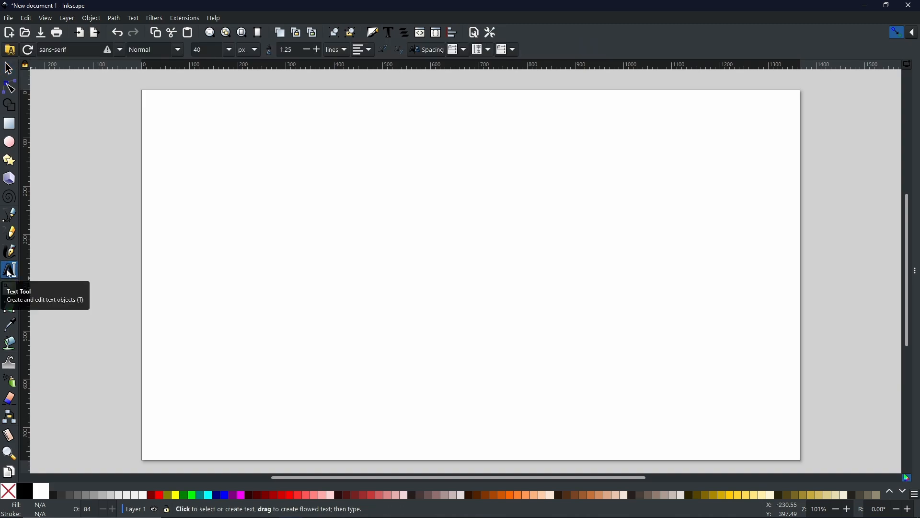
click(371, 241)
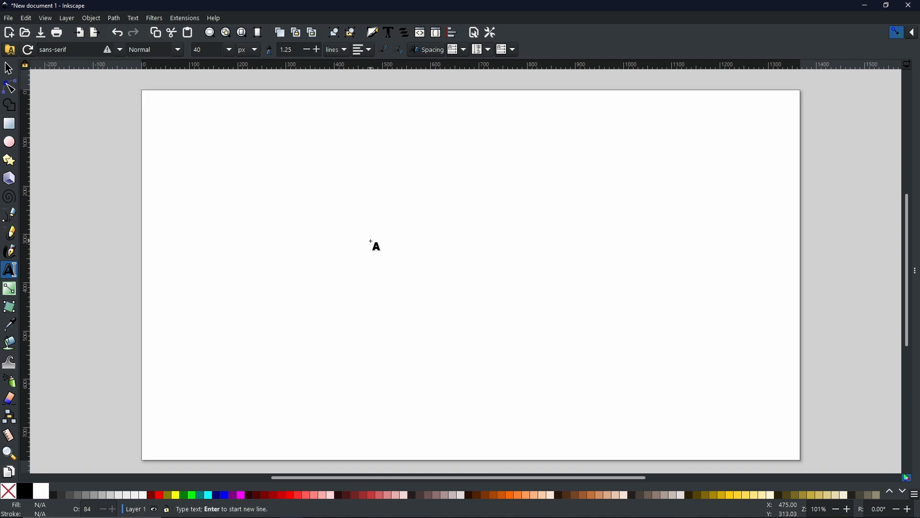
text(NEON)
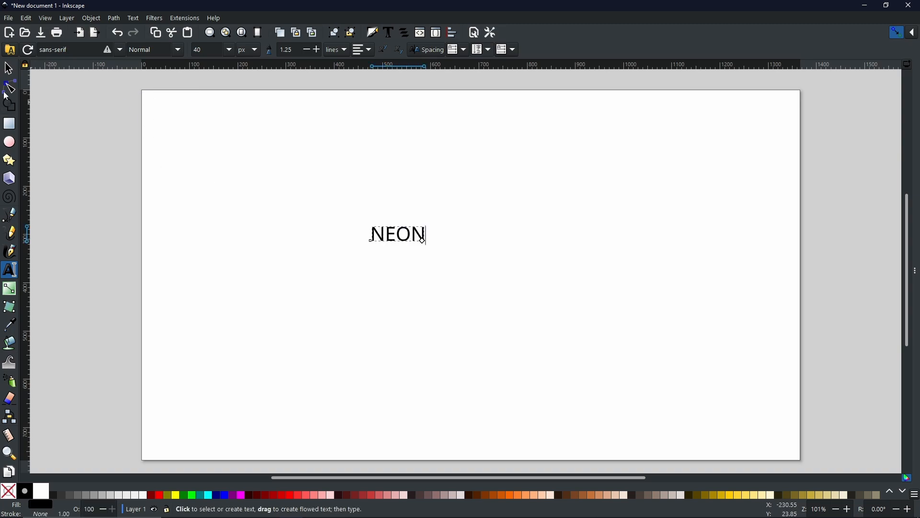
- Scale the NEON text proportionally to about 917 px wide and place it in the middle of the page
key(F1)
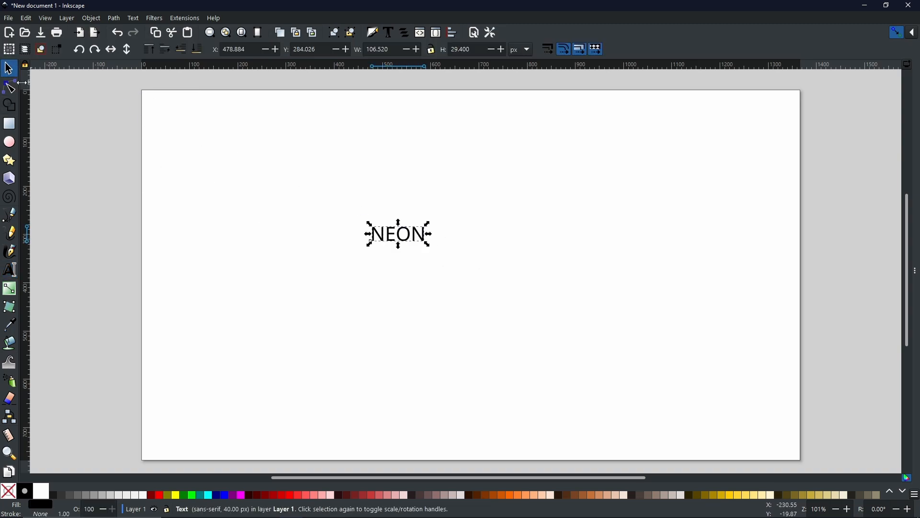
drag(430, 245, 671, 390)
drag(635, 375, 622, 364)
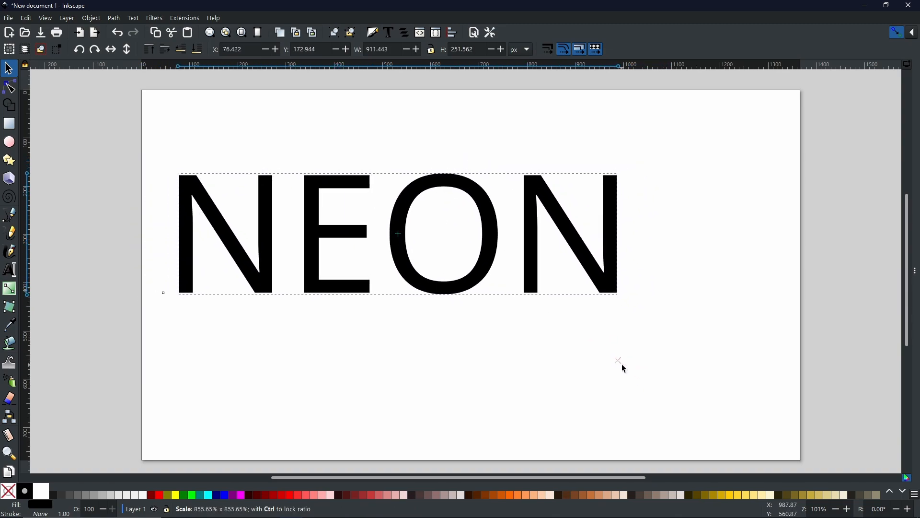
drag(518, 278, 547, 316)
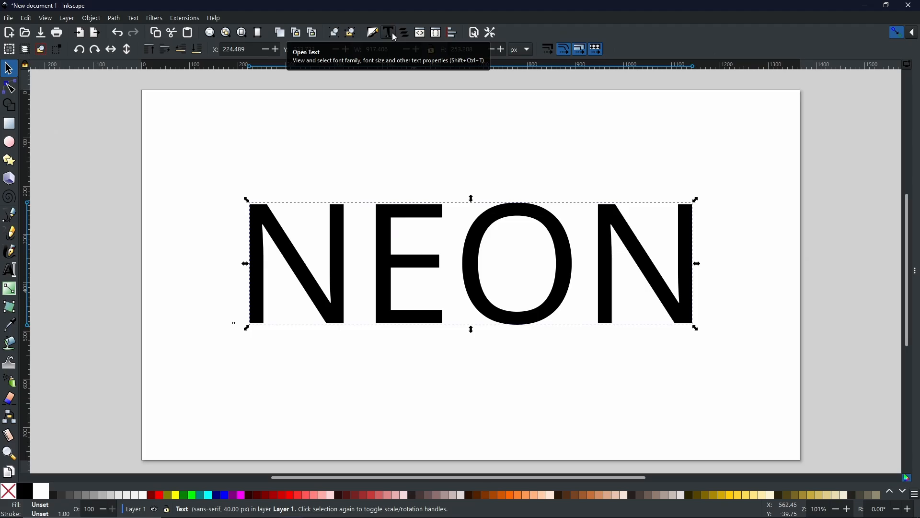
- Preview the Beon font for the NEON text, but apply the Neonderthaw font
click(432, 52)
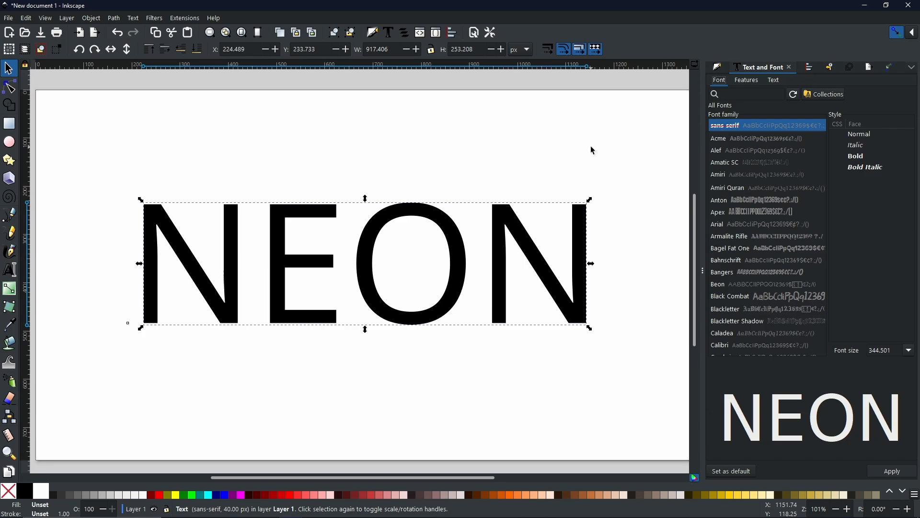
click(753, 286)
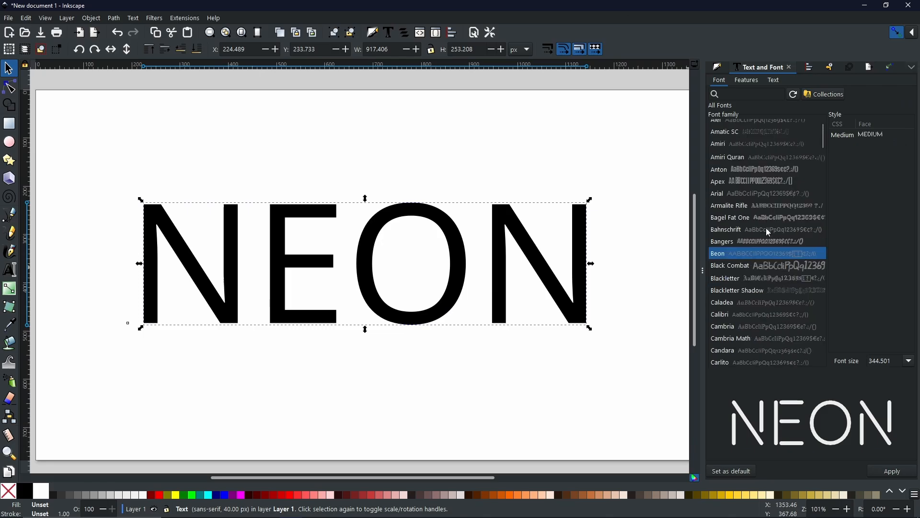
scroll(767, 225, down, 5)
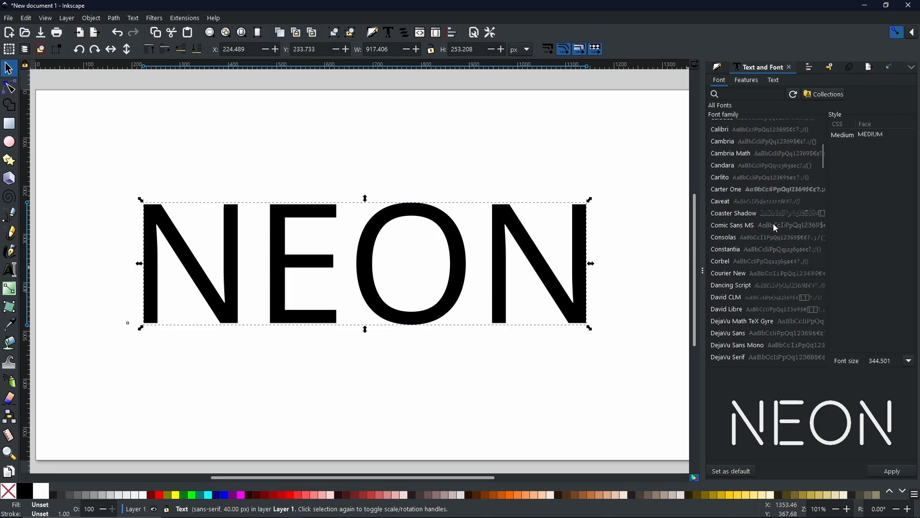
scroll(769, 225, down, 10)
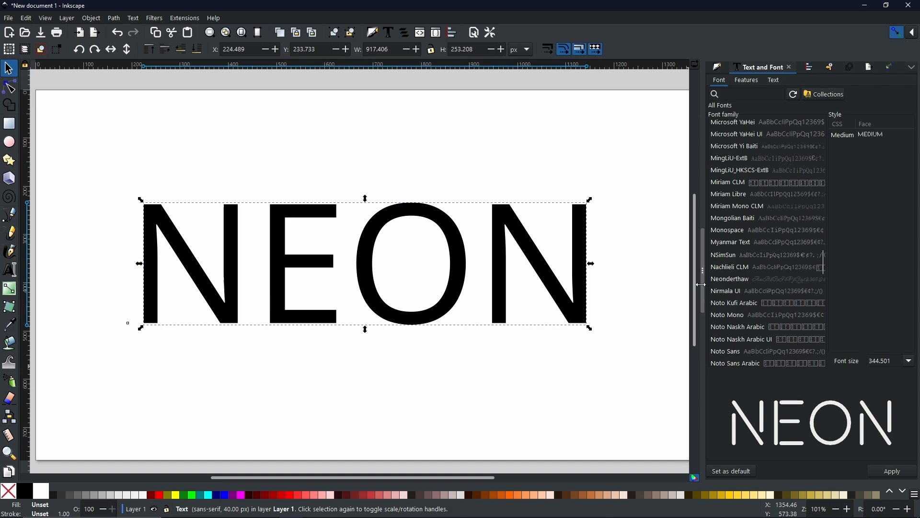
click(730, 281)
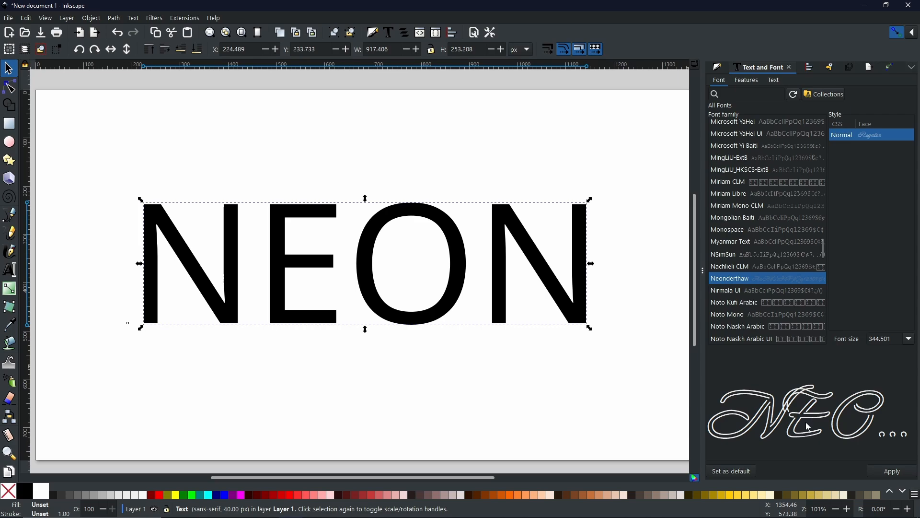
click(887, 470)
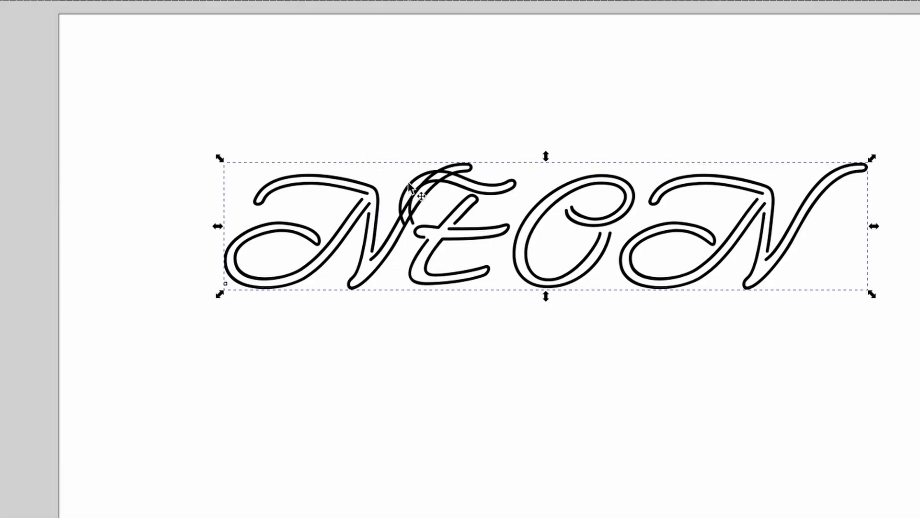
- Ungroup the NEON lettering and break it apart into separate paths
scroll(410, 240, up, 3)
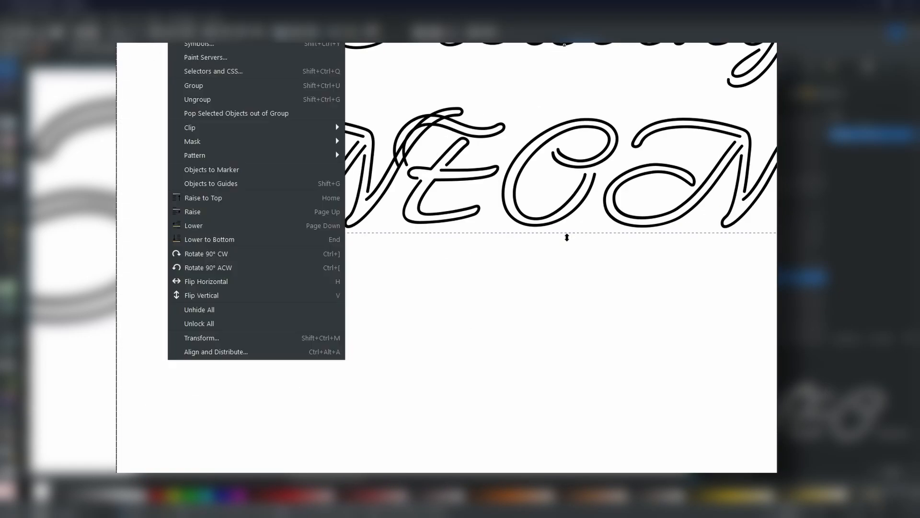
key(ctrl+shift+g)
key(ctrl+shift+k)
click(448, 125)
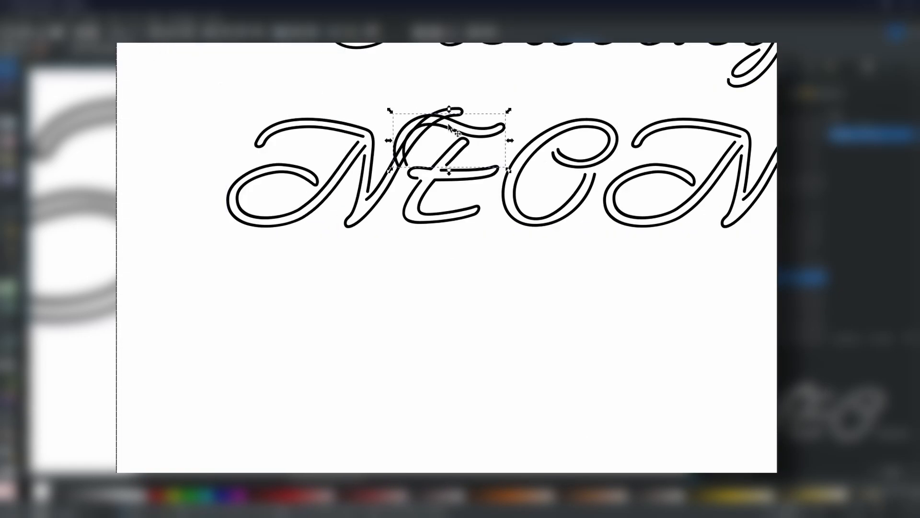
- Fill the first N's piece that overlaps the E with red and thicken it outward with a dynamic offset
scroll(406, 148, up, 2)
click(423, 118)
click(159, 494)
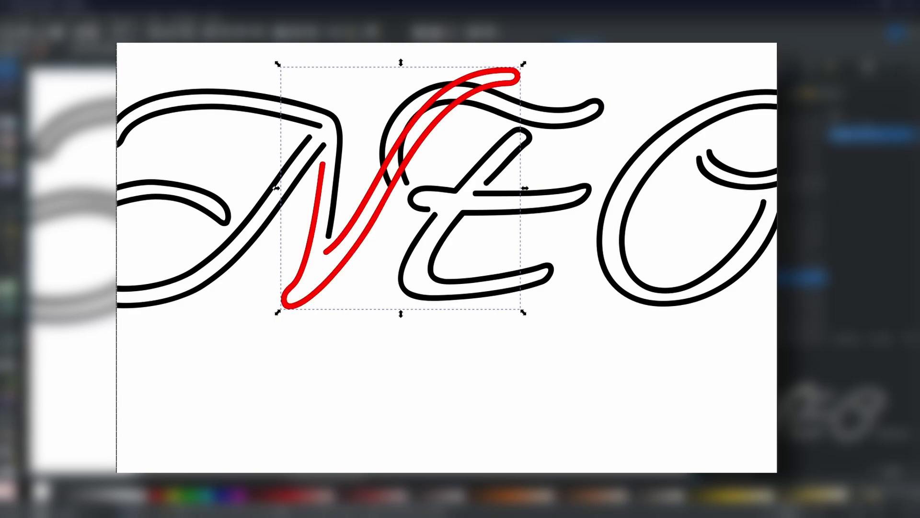
key(ctrl+j)
drag(510, 68, 513, 64)
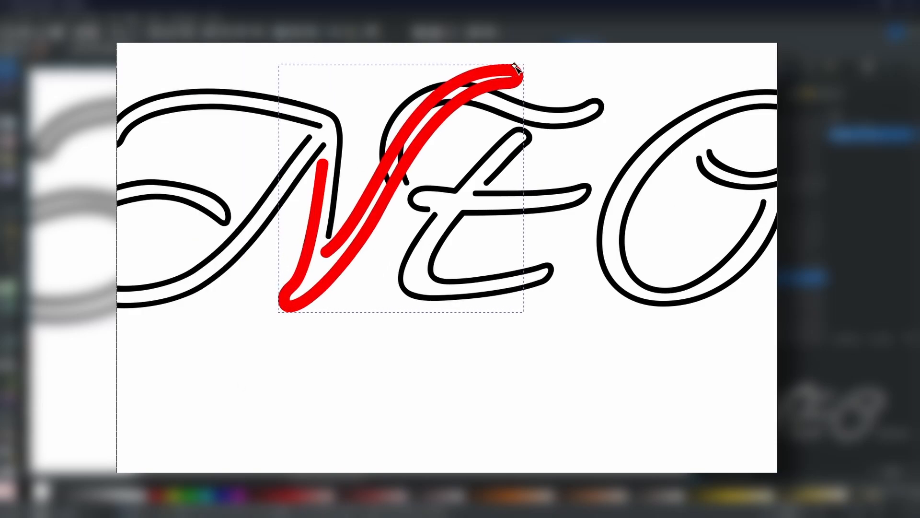
key(s)
- Subtract the thickened red N piece from the E's upper stroke with a path Difference
click(566, 115)
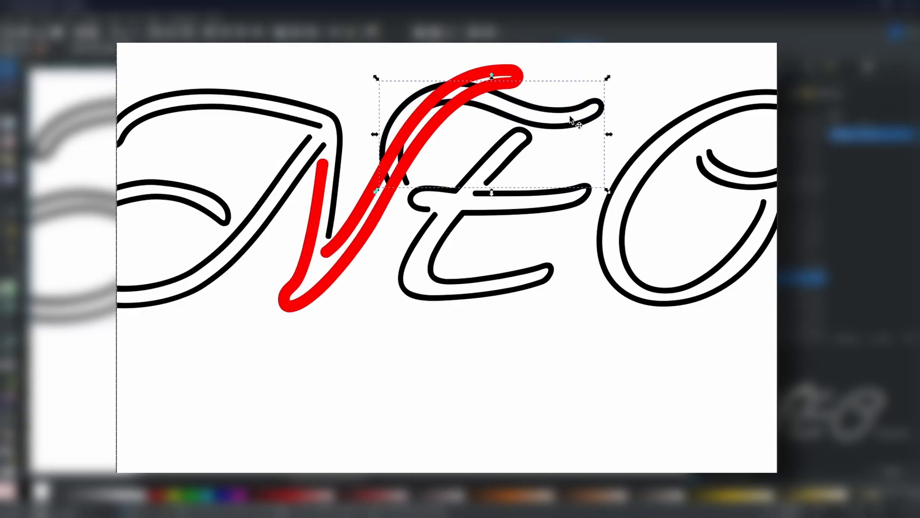
shift+click(493, 86)
key(ctrl+minus)
- Break the cut E stroke apart and delete the leftover fragments lying inside the N's stroke
click(112, 16)
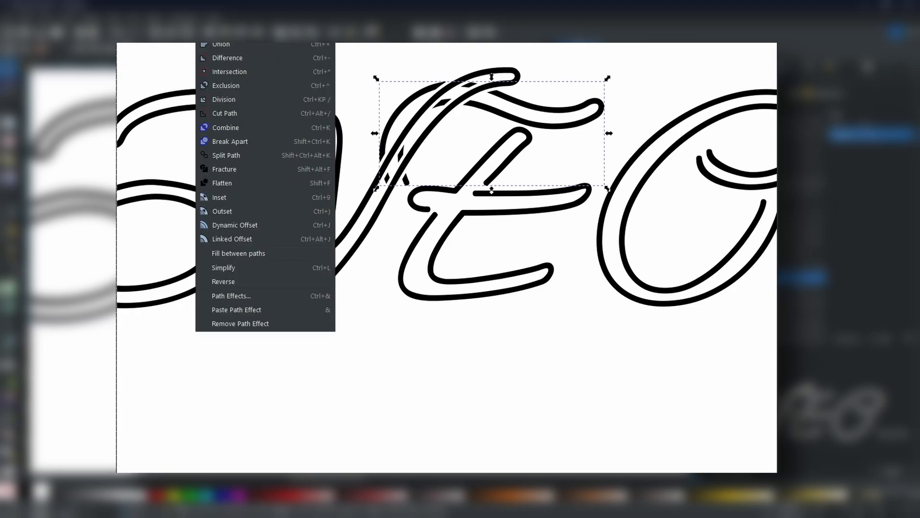
click(301, 143)
shift+click(411, 100)
shift+click(500, 94)
key(Delete)
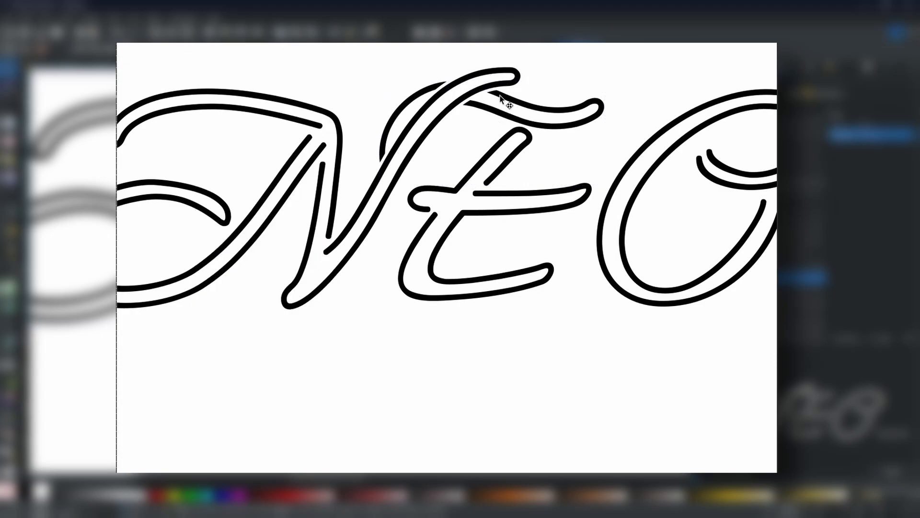
click(478, 107)
scroll(442, 155, down, 1)
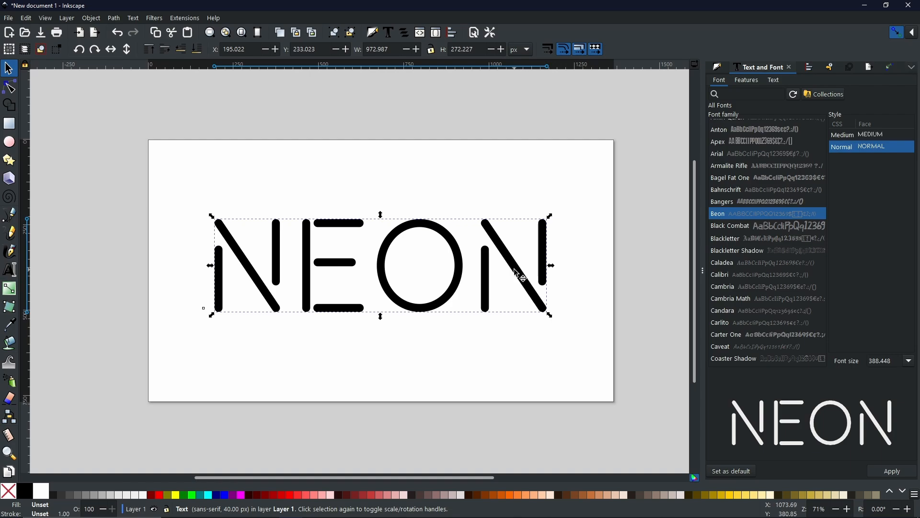
- Move the NEON text above the page so the page area is empty
drag(515, 273, 521, 182)
scroll(526, 322, down, 10)
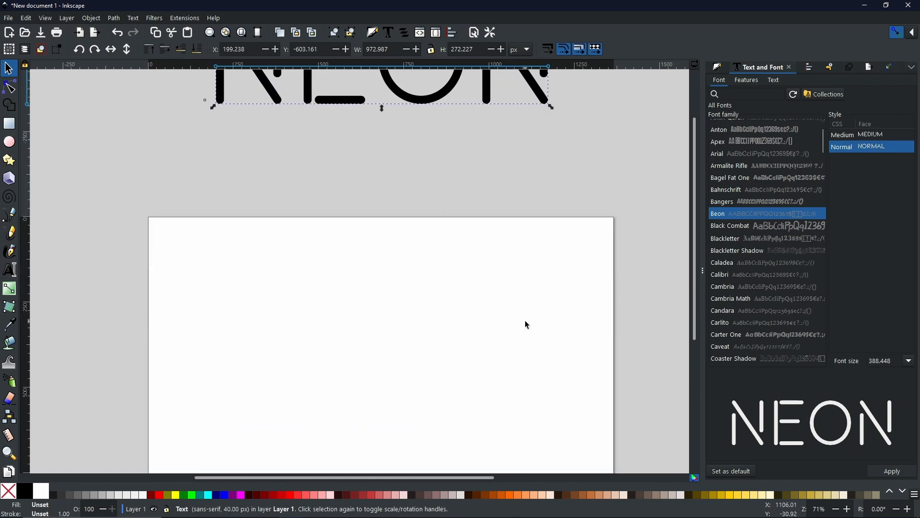
scroll(528, 324, up, 2)
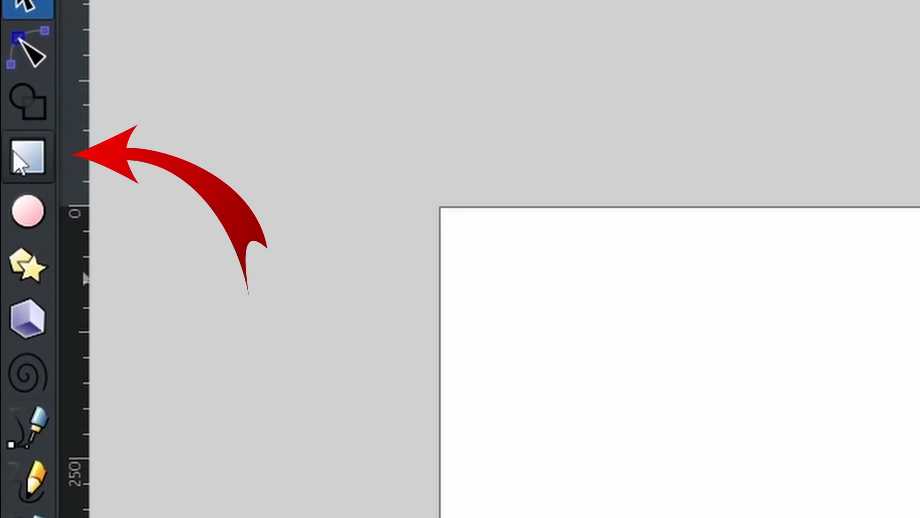
- Draw a 1366 × 768 px rectangle covering the page and fill it with black at 100% opacity
click(29, 158)
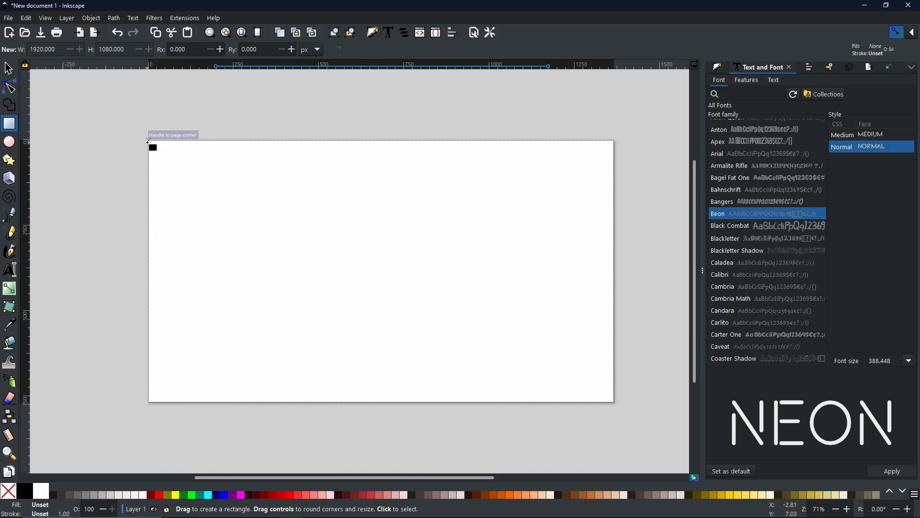
drag(149, 142, 616, 401)
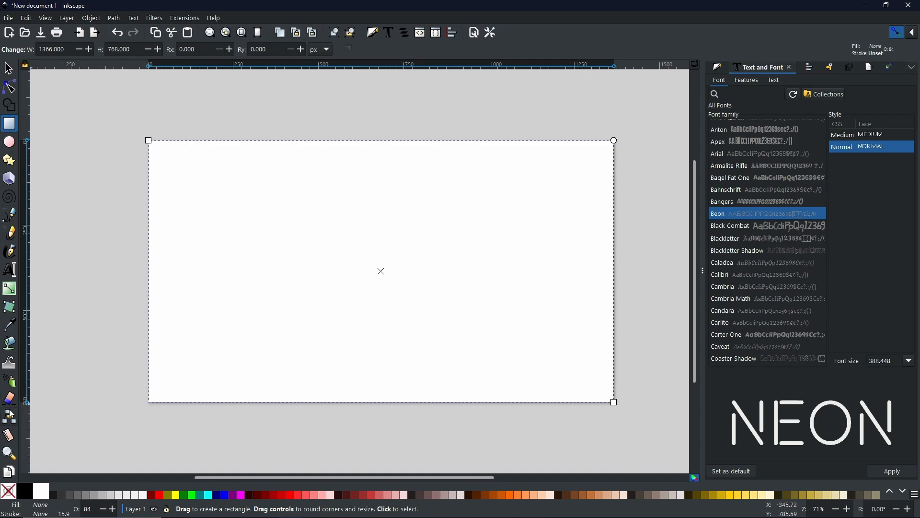
mouse_move(29, 514)
click(24, 491)
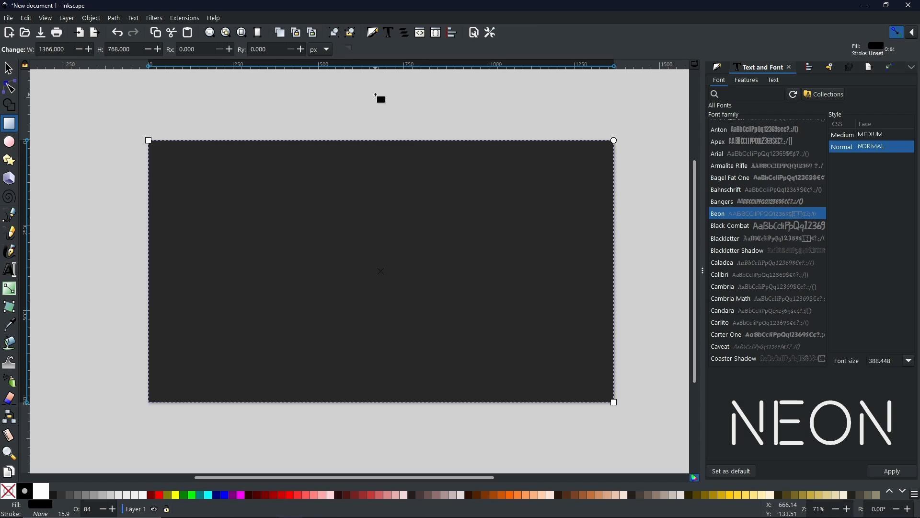
click(373, 34)
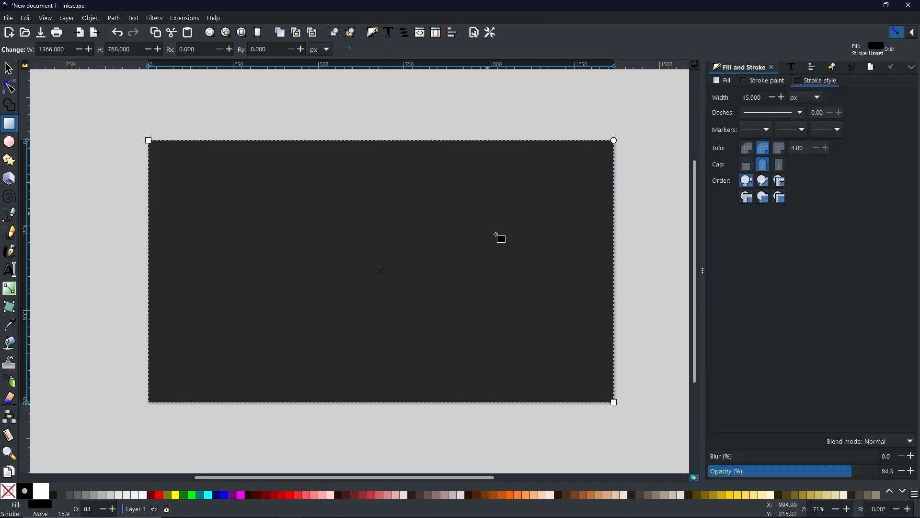
drag(863, 477, 881, 474)
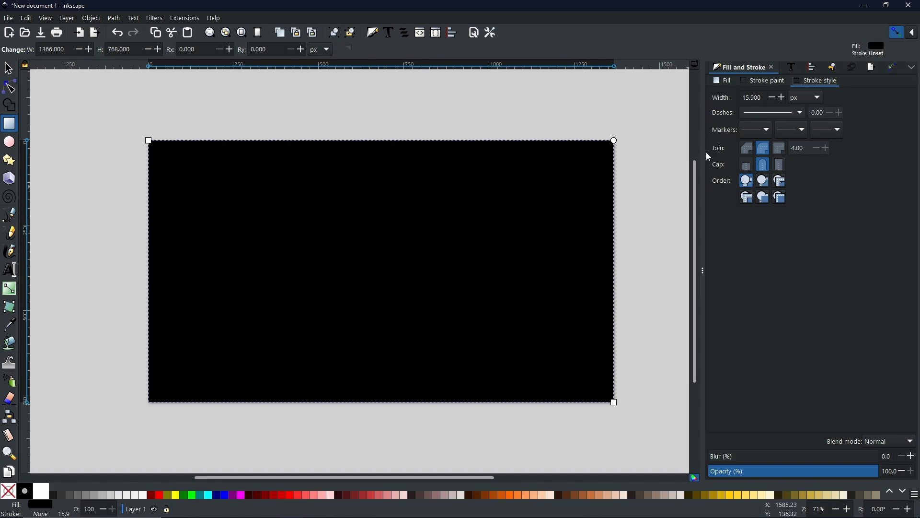
- Give the rectangle a radial gradient from dark blue (H 219, S 98, V 42) at the centre to fully opaque black at the edge
click(728, 81)
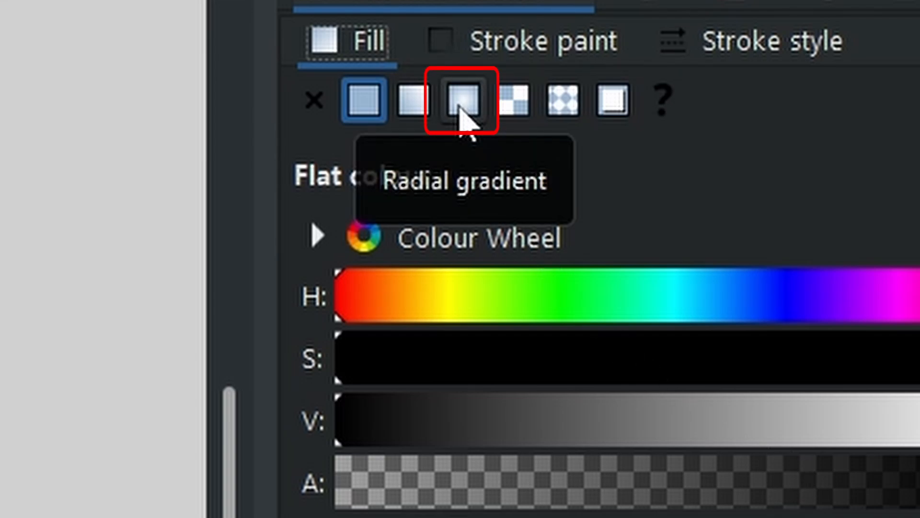
click(461, 103)
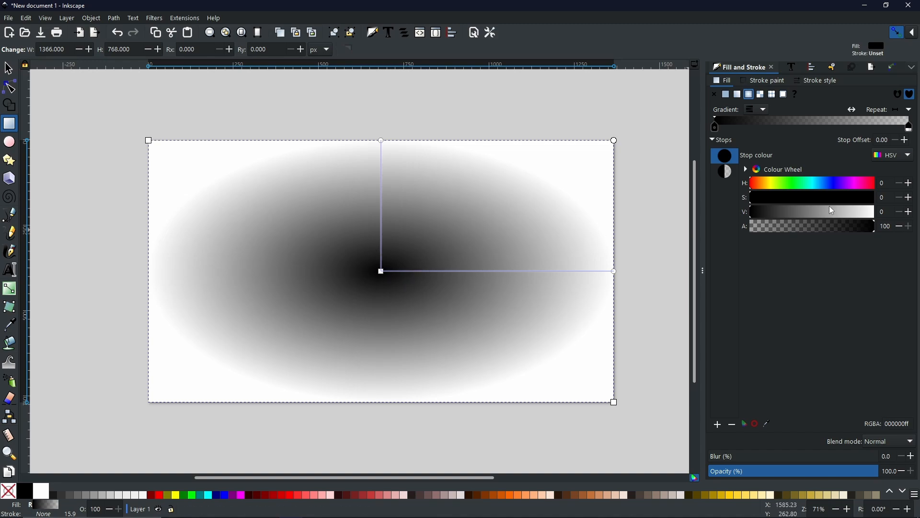
click(827, 180)
drag(786, 198, 872, 198)
click(805, 210)
mouse_move(806, 209)
mouse_down()
mouse_move(792, 214)
mouse_move(801, 213)
mouse_up()
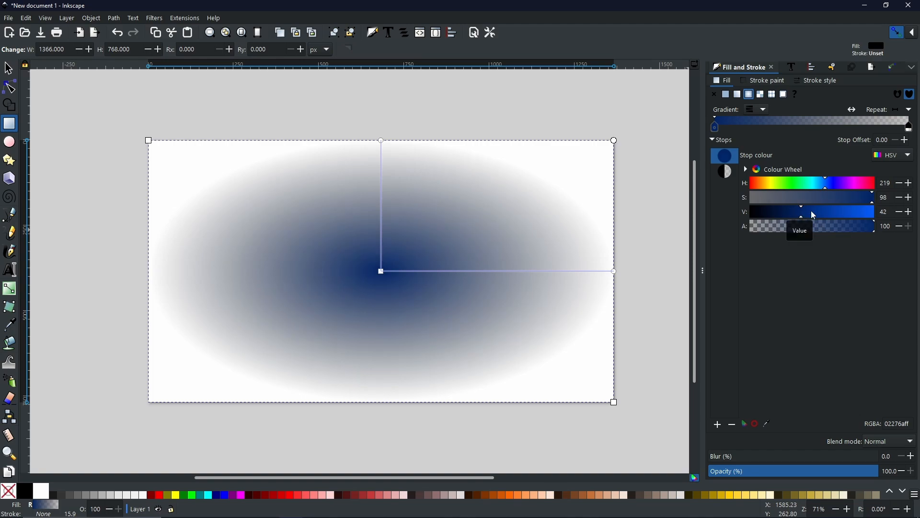
click(732, 171)
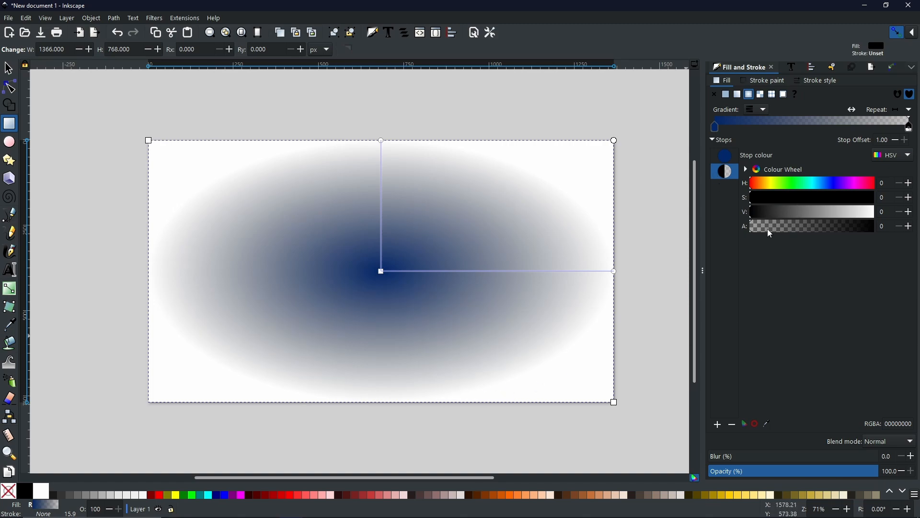
drag(756, 226, 883, 223)
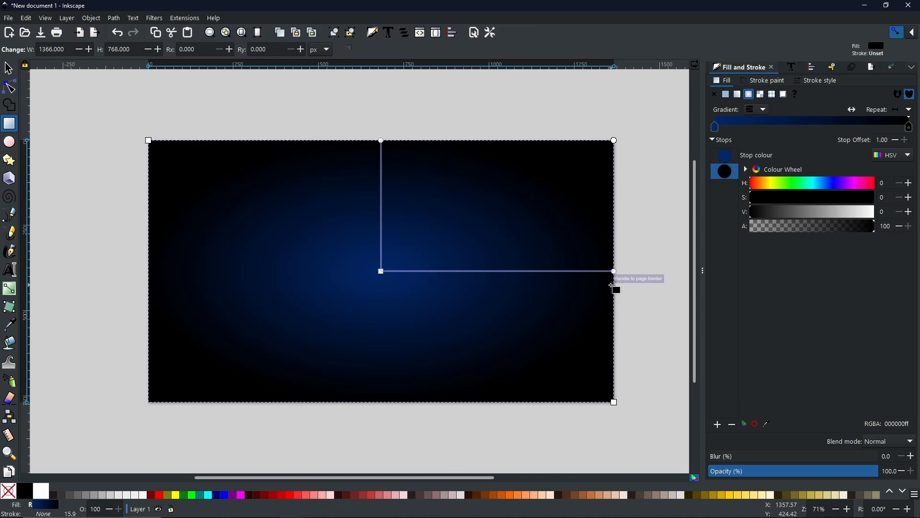
- Stretch the radial gradient horizontally and vertically beyond the rectangle's edges to enlarge the blue glow
drag(539, 302, 401, 289)
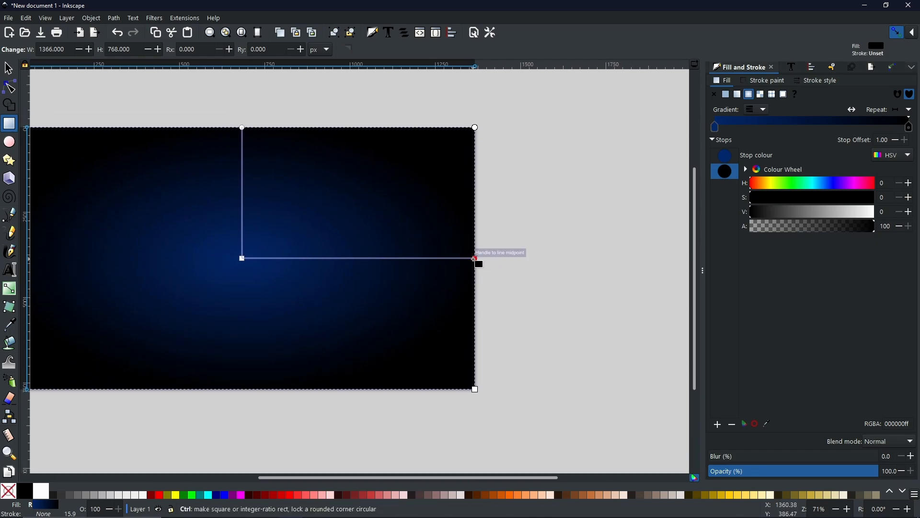
drag(565, 262, 605, 265)
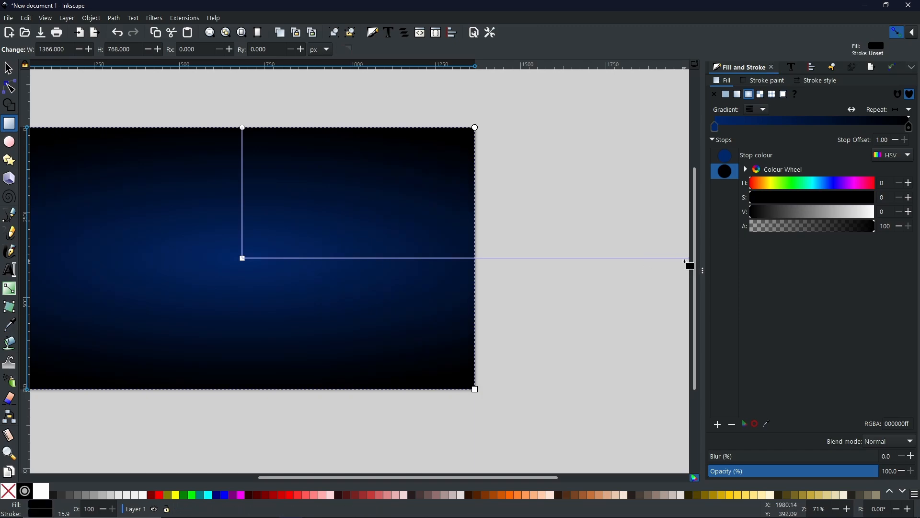
drag(273, 281, 418, 306)
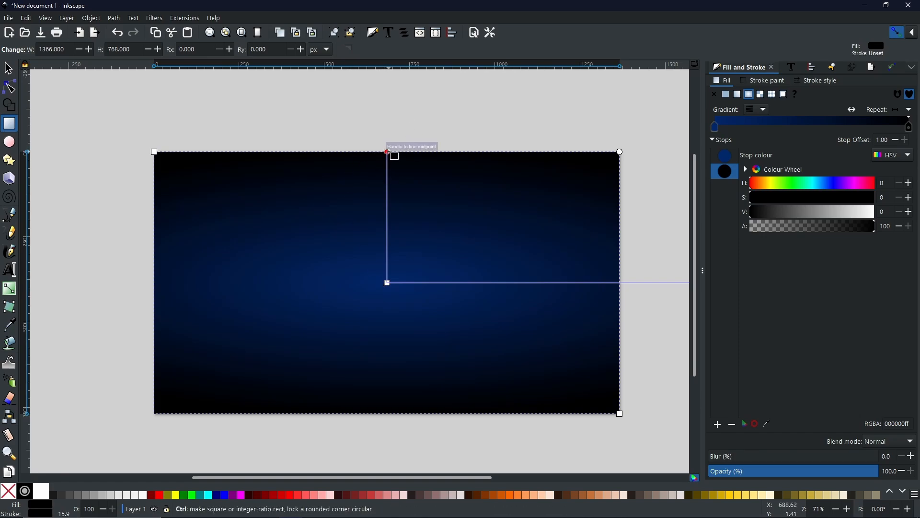
drag(388, 152, 391, 143)
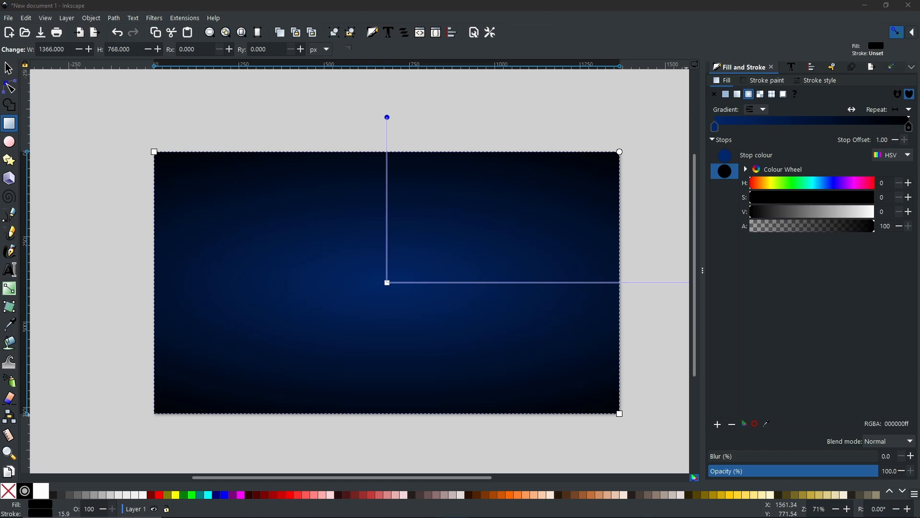
drag(296, 100, 476, 109)
click(638, 101)
- Duplicate the gradient rectangle and fill the copy with the Hexagons packing grid pattern
right_click(340, 214)
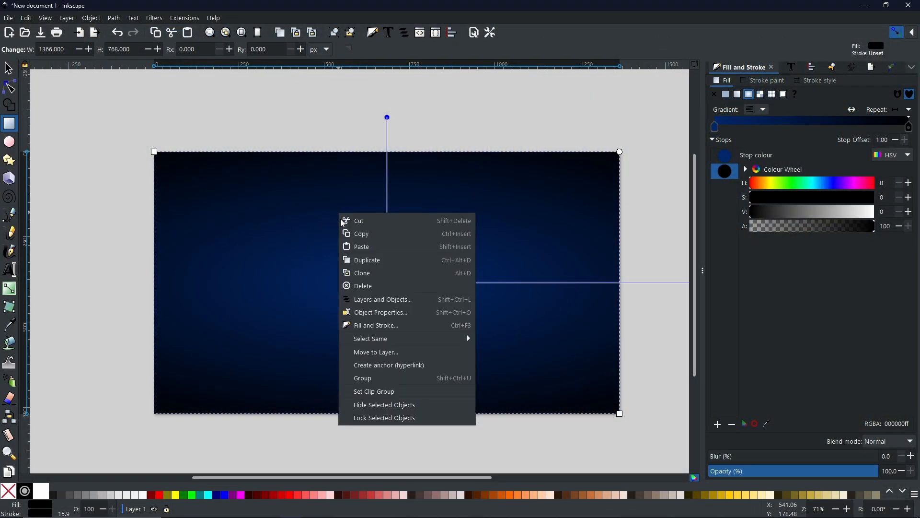
click(390, 261)
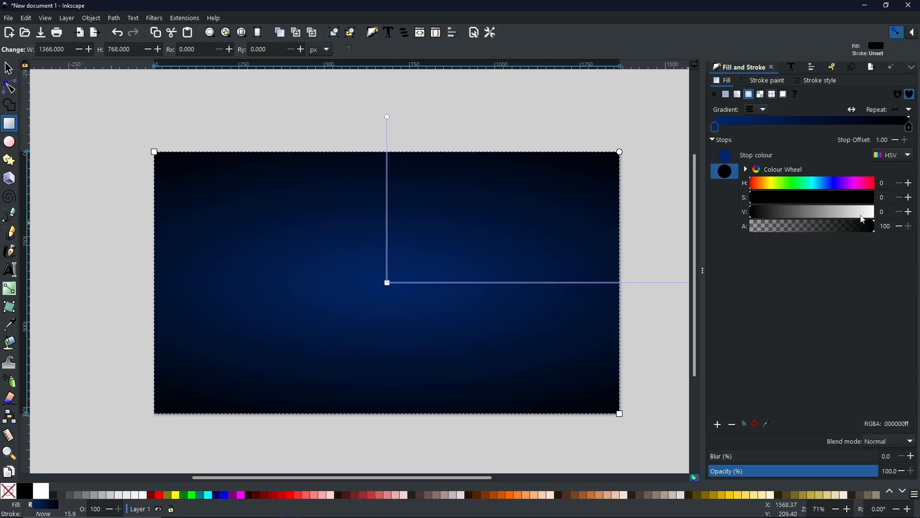
click(773, 94)
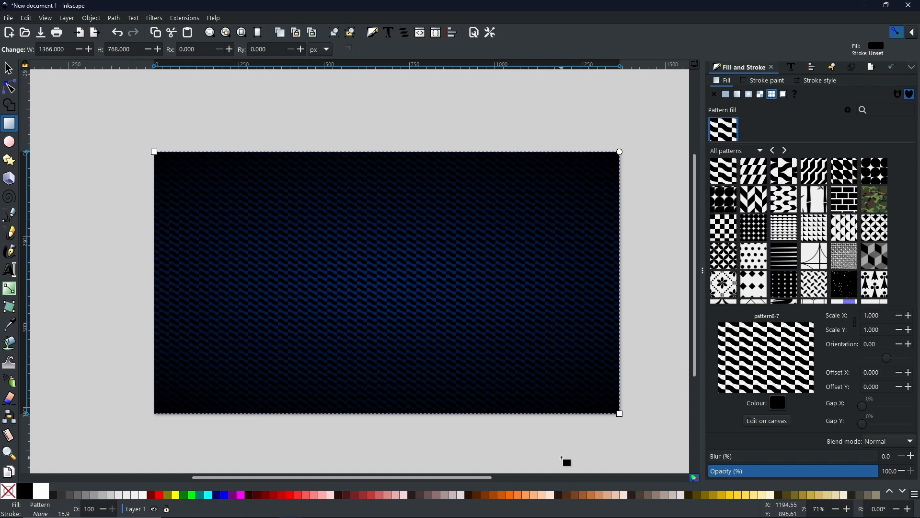
scroll(829, 257, down, 3)
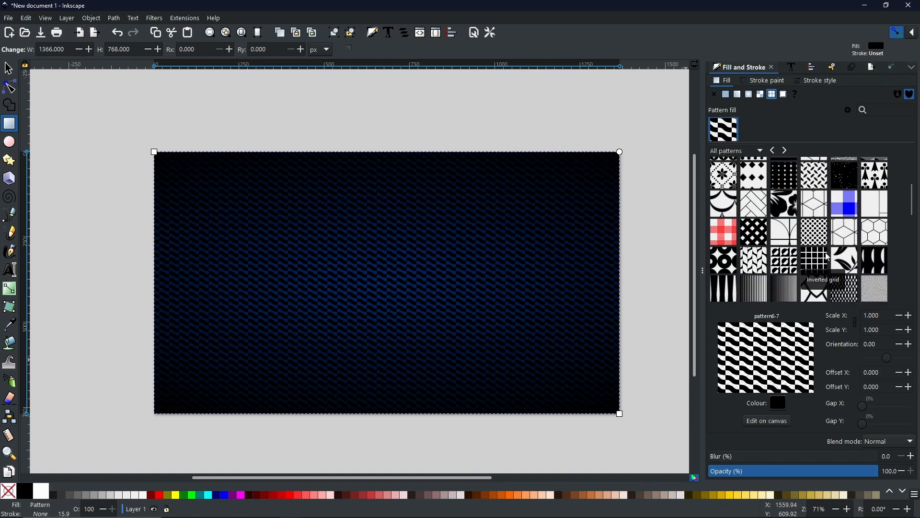
click(883, 228)
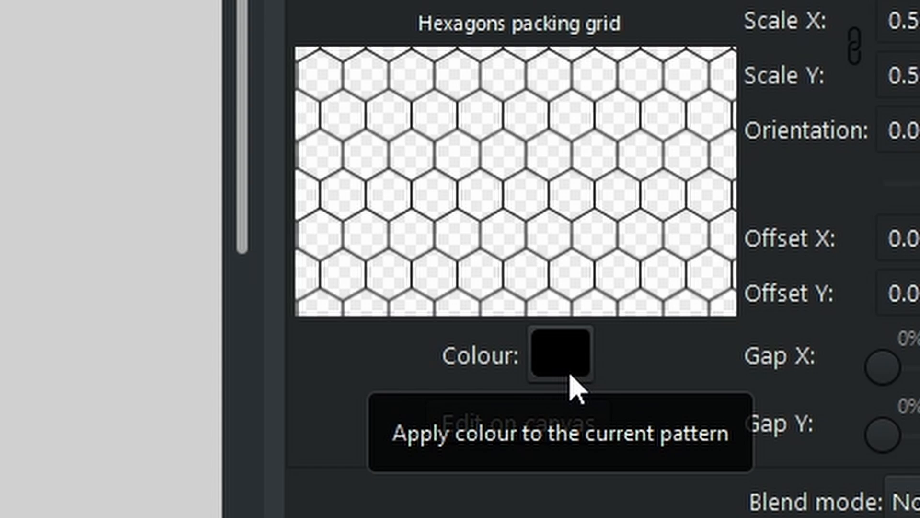
- Colour the hexagon pattern with the blue sampled from the centre of the background and darken it slightly
click(570, 377)
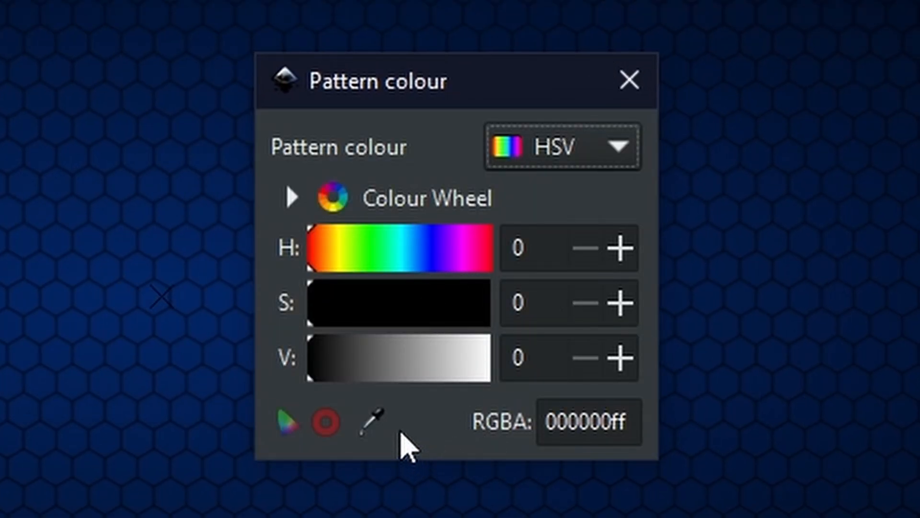
click(374, 424)
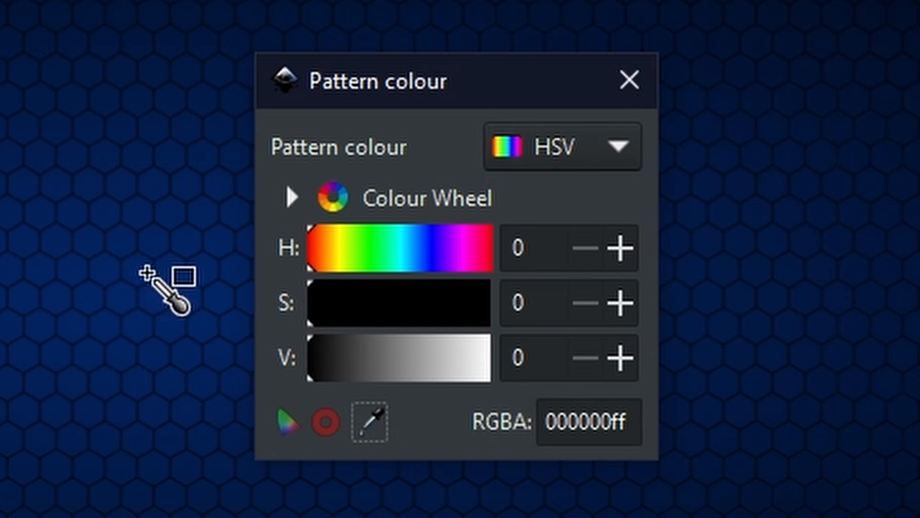
click(138, 274)
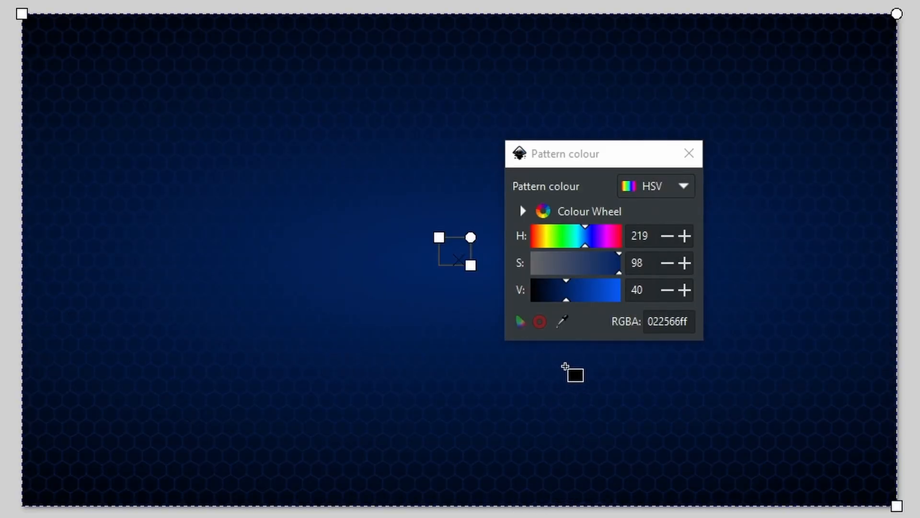
mouse_move(555, 296)
mouse_down()
mouse_move(540, 299)
mouse_move(560, 303)
mouse_move(553, 305)
mouse_up()
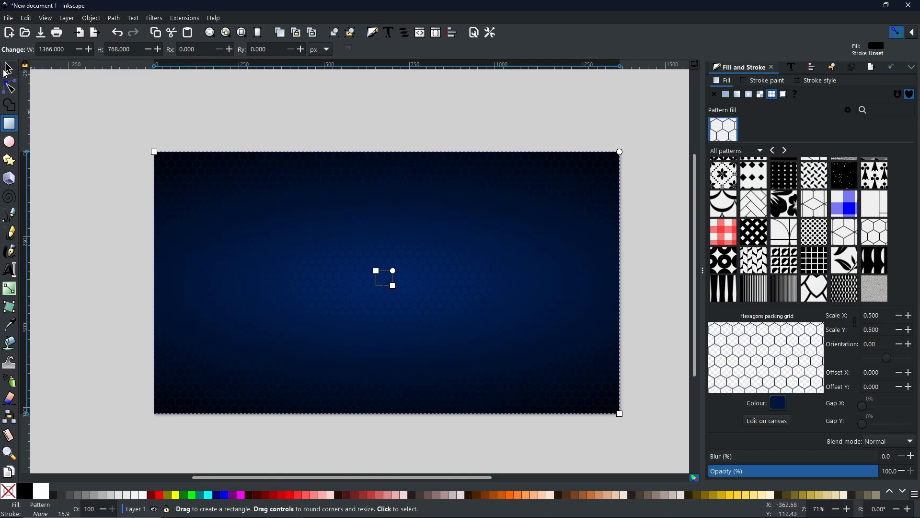
- Move the NEON text back to the middle of the page and raise it to the top of the stacking order
click(9, 68)
scroll(409, 135, up, 6)
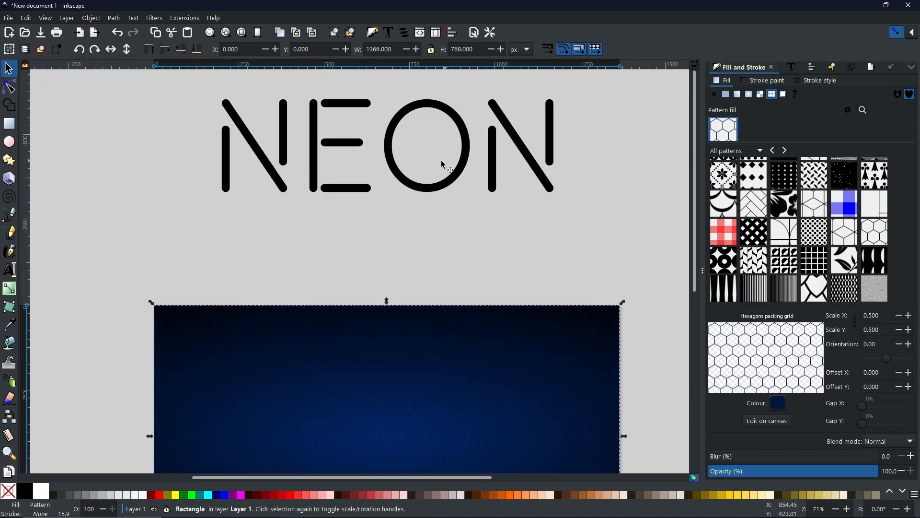
key(ctrl)
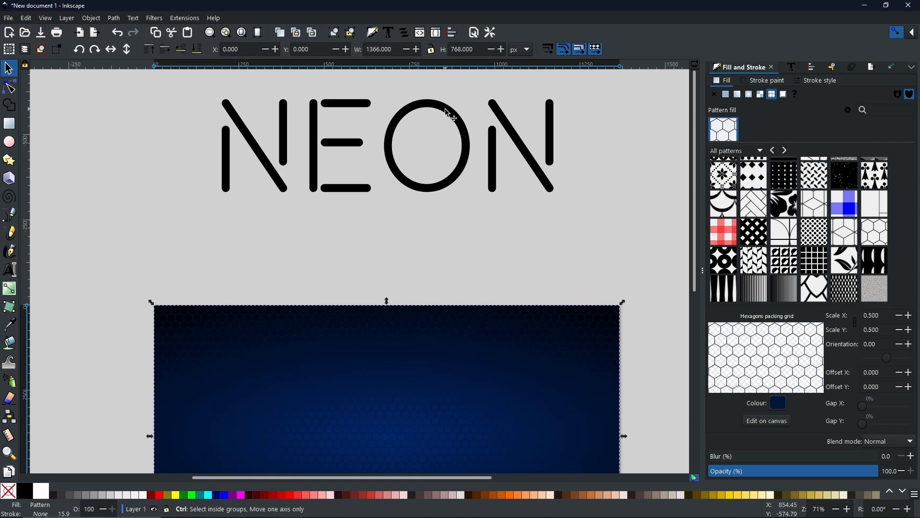
drag(448, 111, 487, 411)
drag(545, 349, 534, 180)
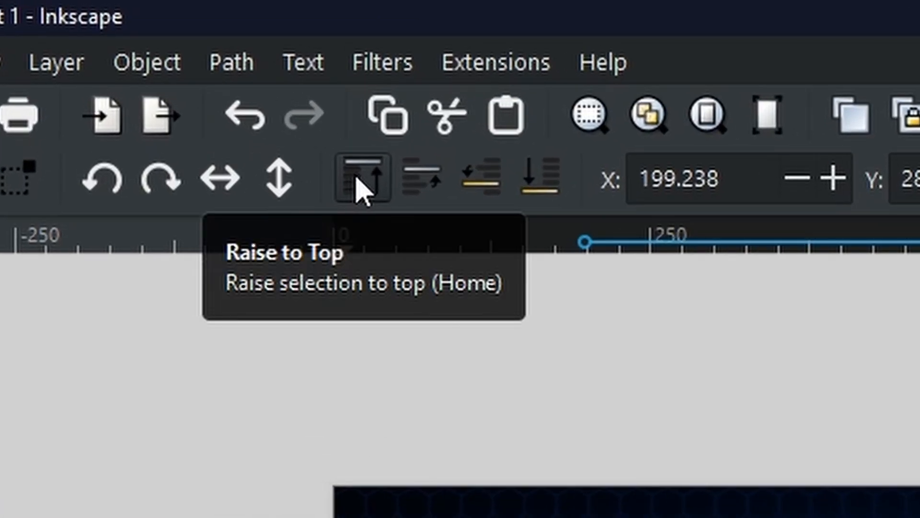
click(363, 187)
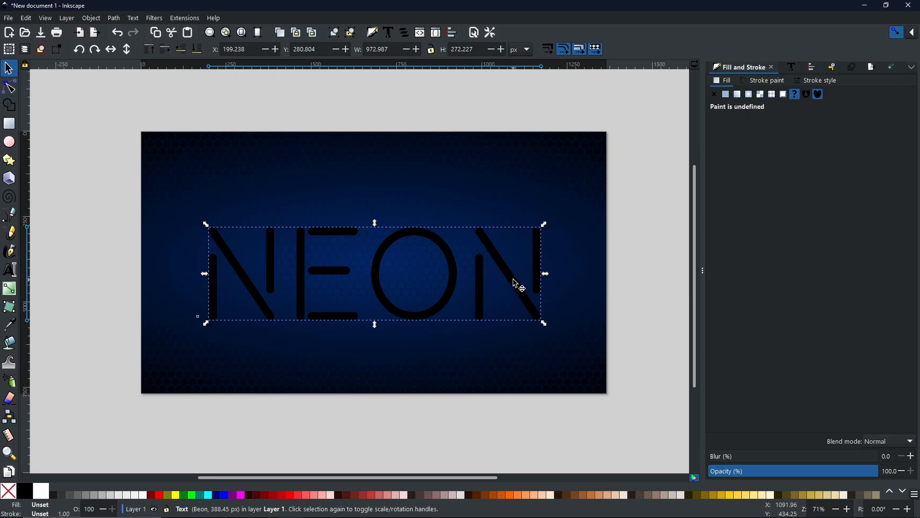
drag(516, 284, 511, 270)
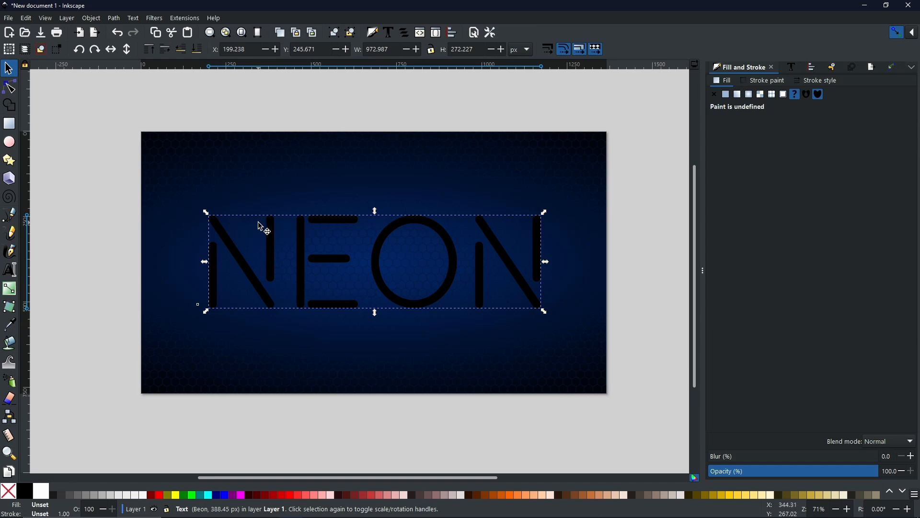
- Fill the NEON text with white
click(42, 492)
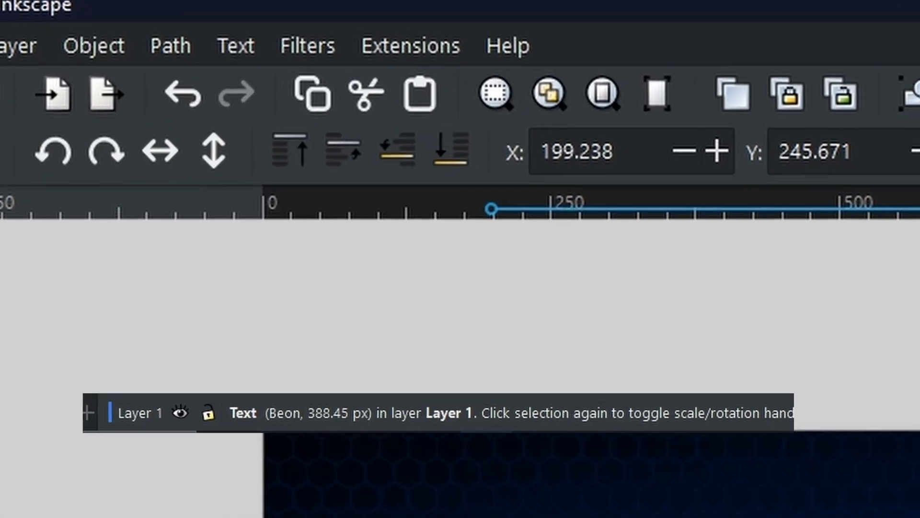
- Convert the NEON text to a path and lower its opacity to 53.8%
click(168, 60)
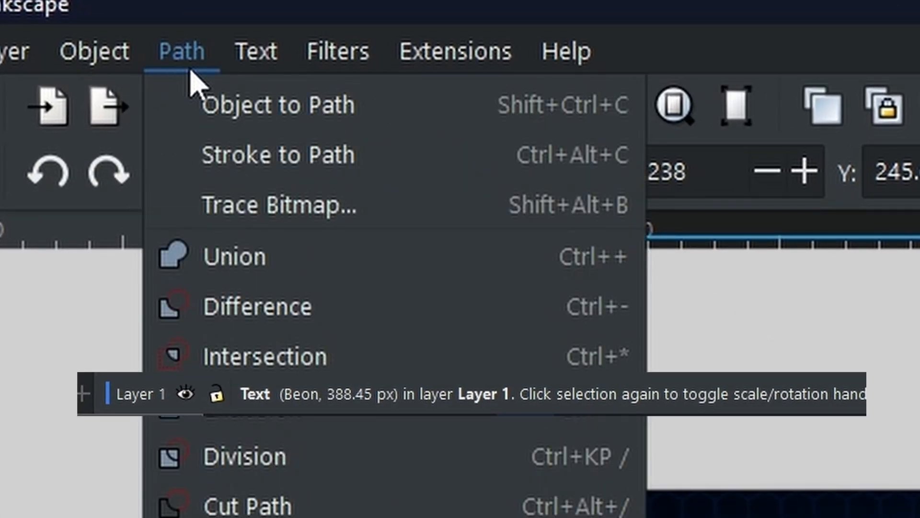
click(244, 115)
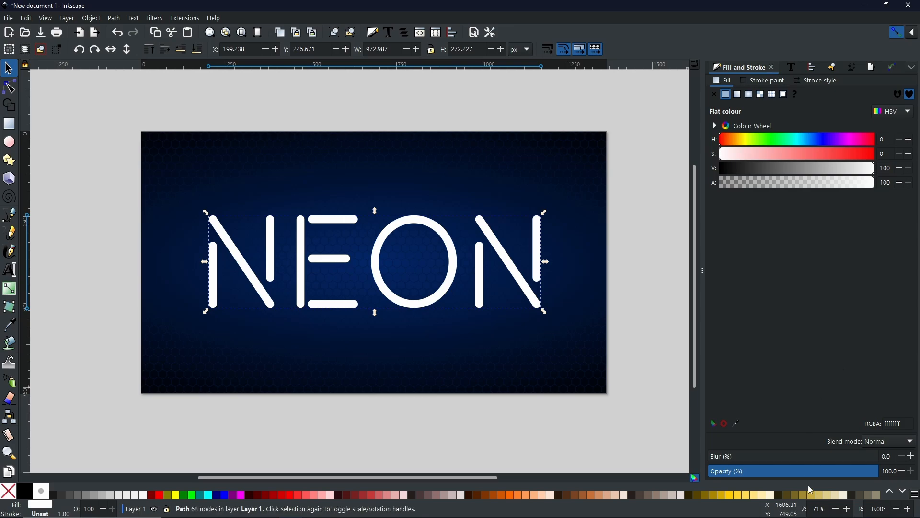
drag(805, 474, 798, 474)
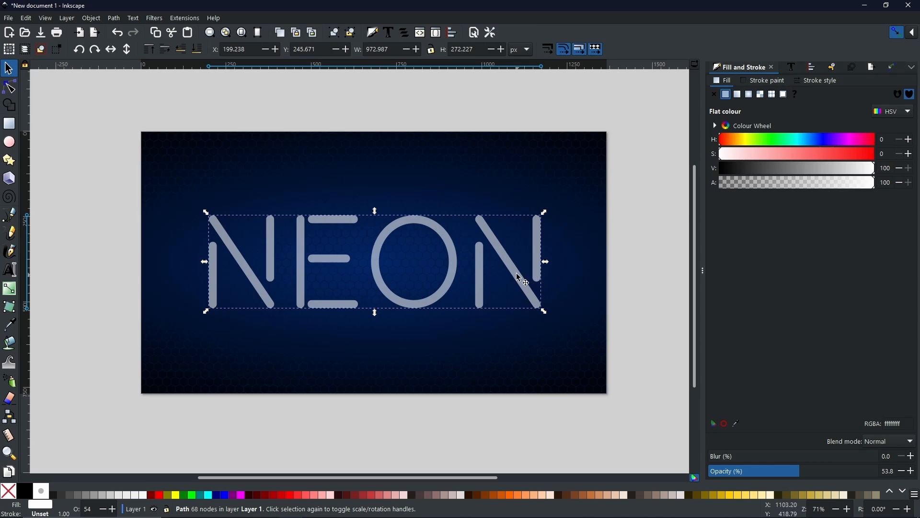
- Duplicate the NEON path and turn the copy into a dynamic offset
right_click(488, 235)
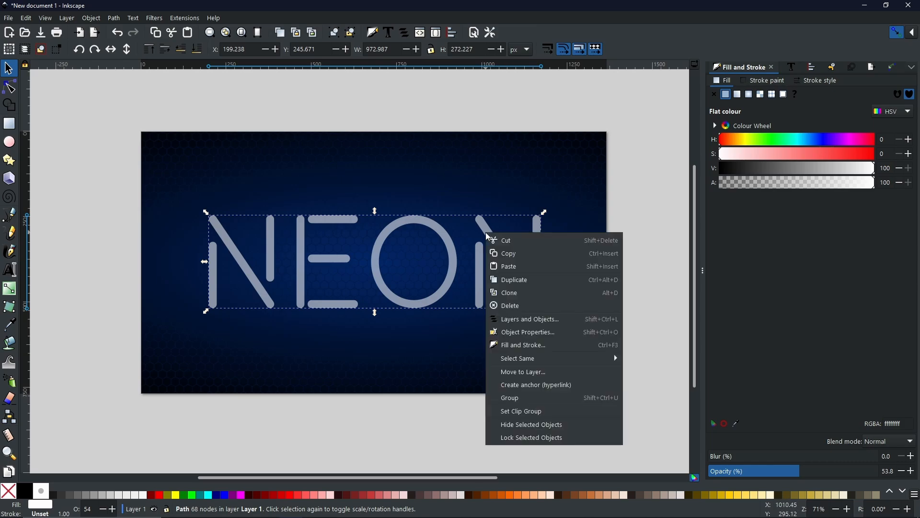
click(520, 284)
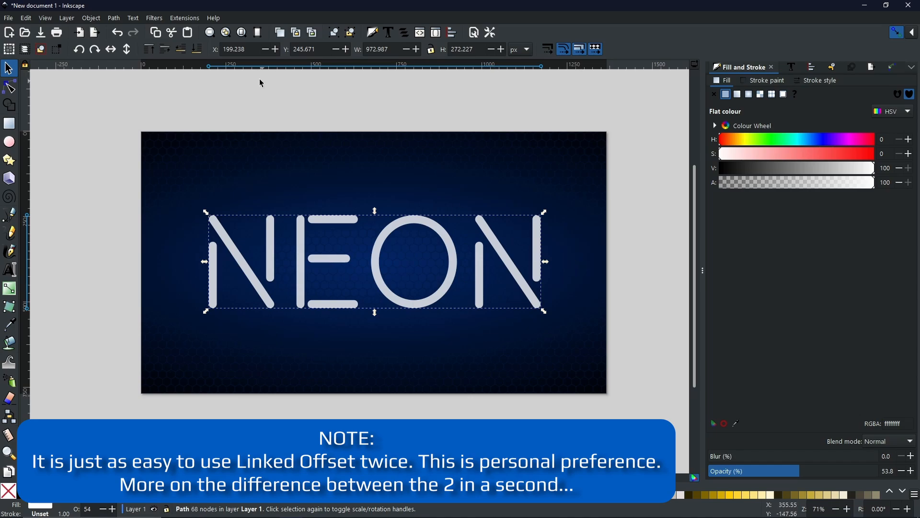
click(115, 19)
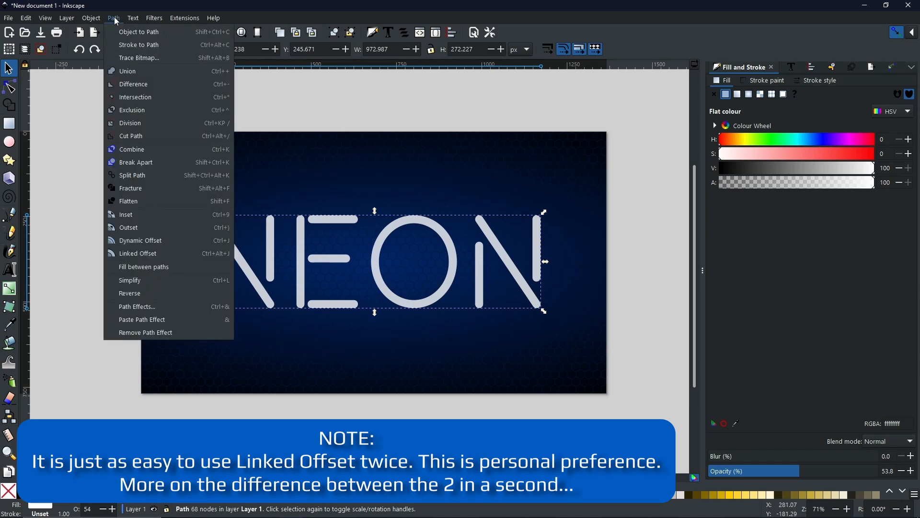
click(128, 240)
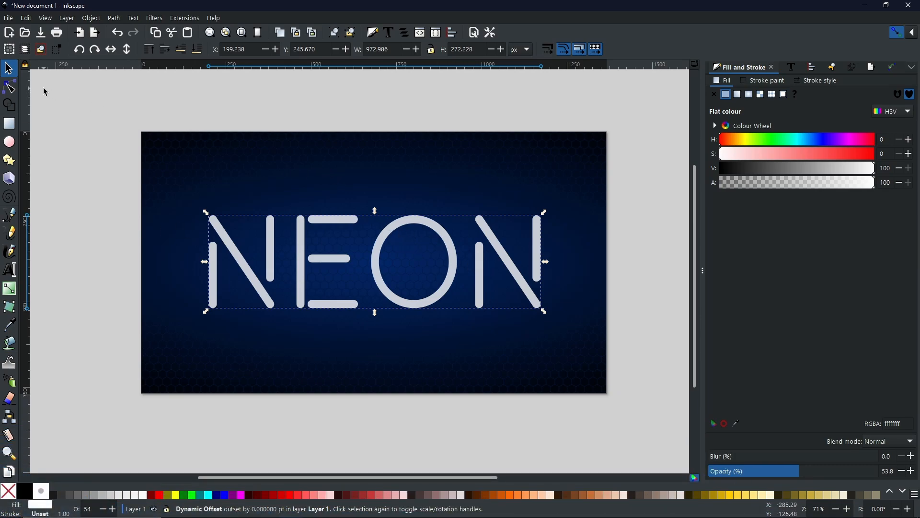
- With snapping off, expand the dynamic offset about 5 px around the letters and convert it to a path
click(9, 87)
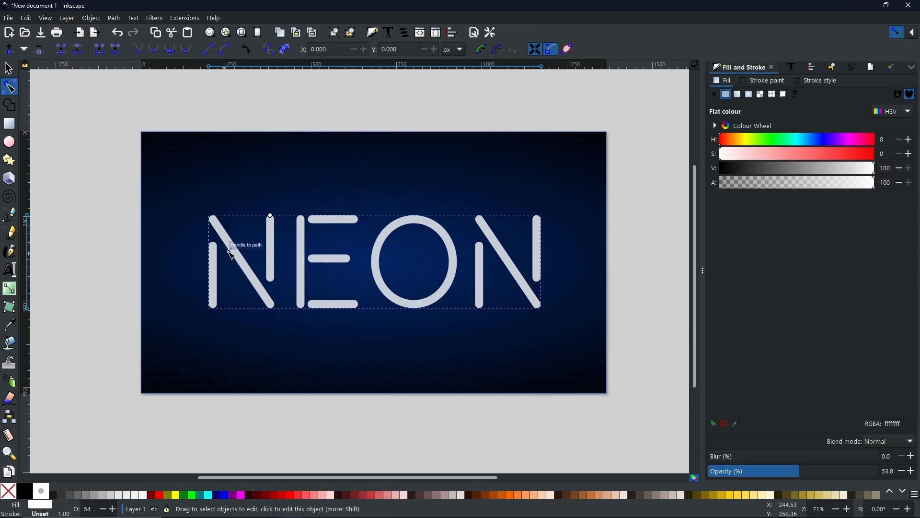
scroll(273, 216, up, 1)
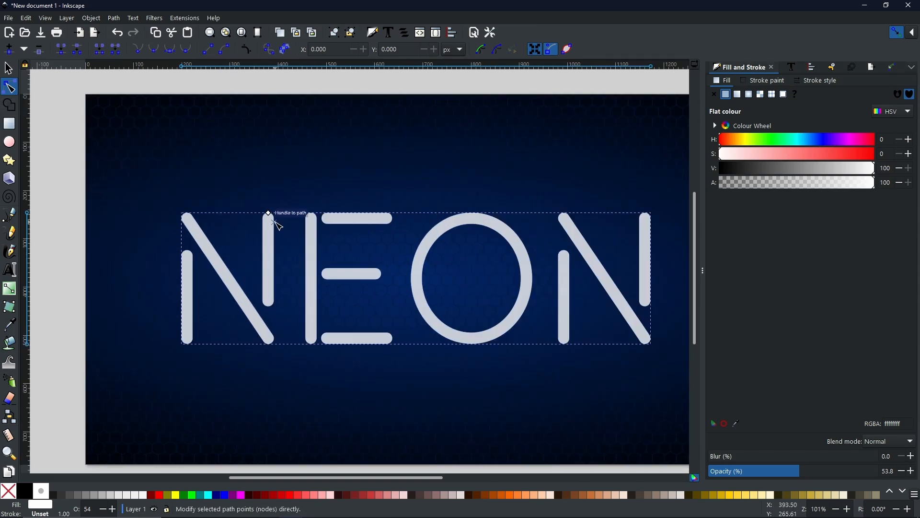
scroll(275, 222, up, 4)
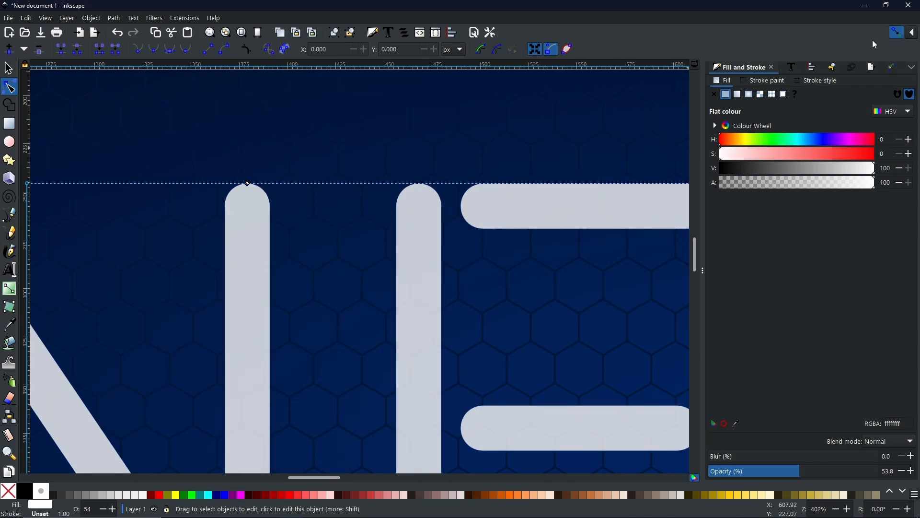
click(895, 34)
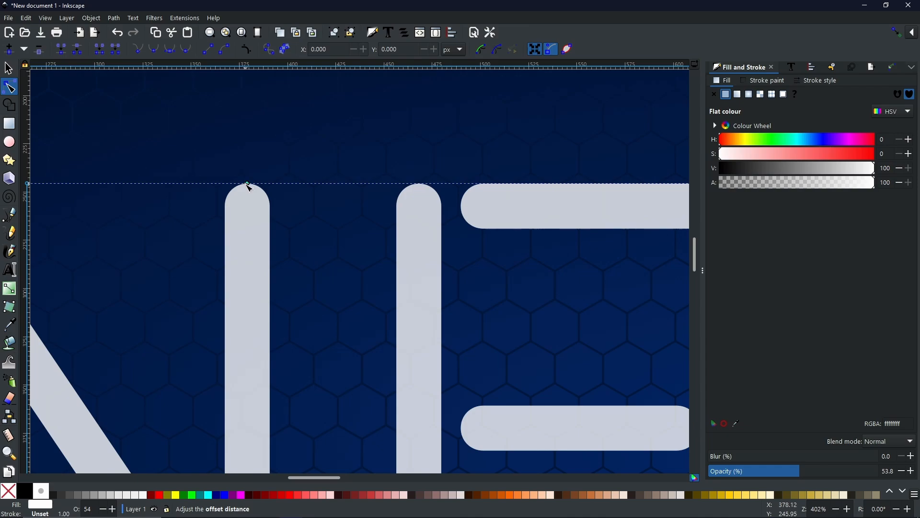
mouse_move(248, 185)
mouse_down()
mouse_move(248, 165)
mouse_move(236, 180)
mouse_up()
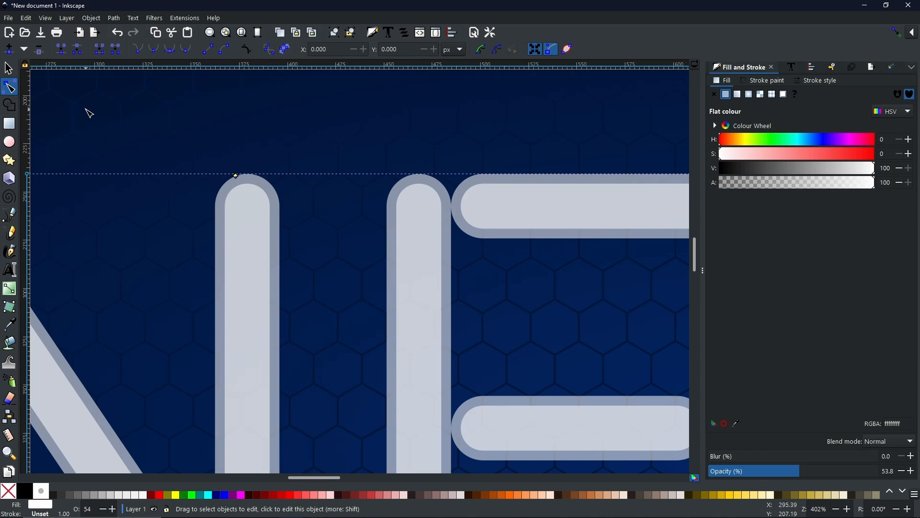
click(111, 18)
click(115, 34)
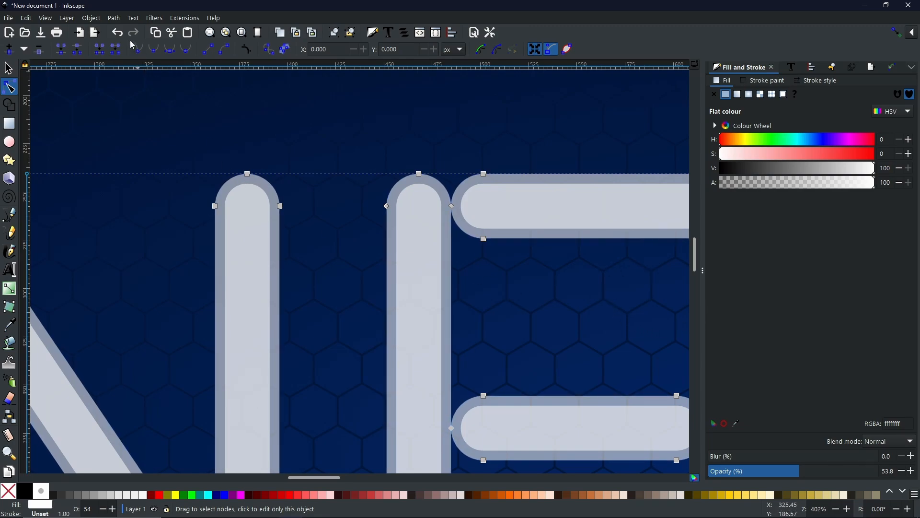
- Create a linked offset from the expanded NEON path, enlarge it outward by about 5 px, and convert it to a path
click(114, 18)
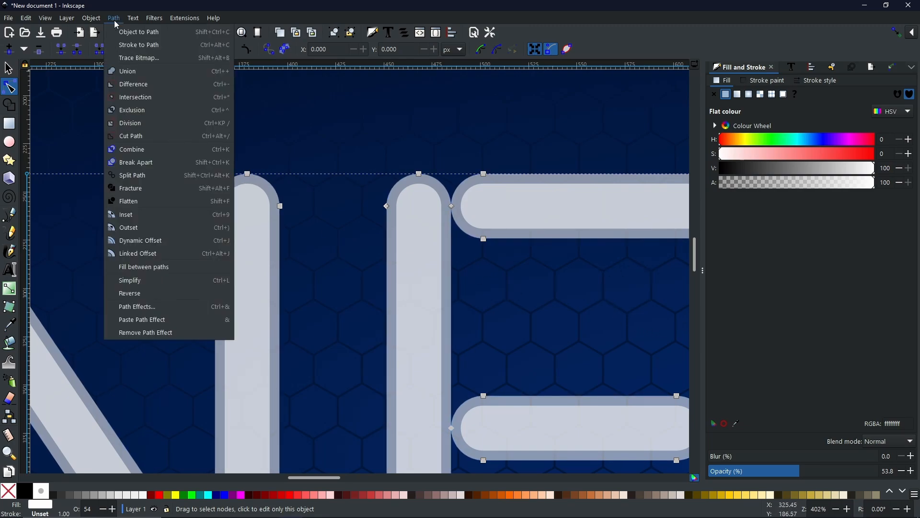
click(138, 258)
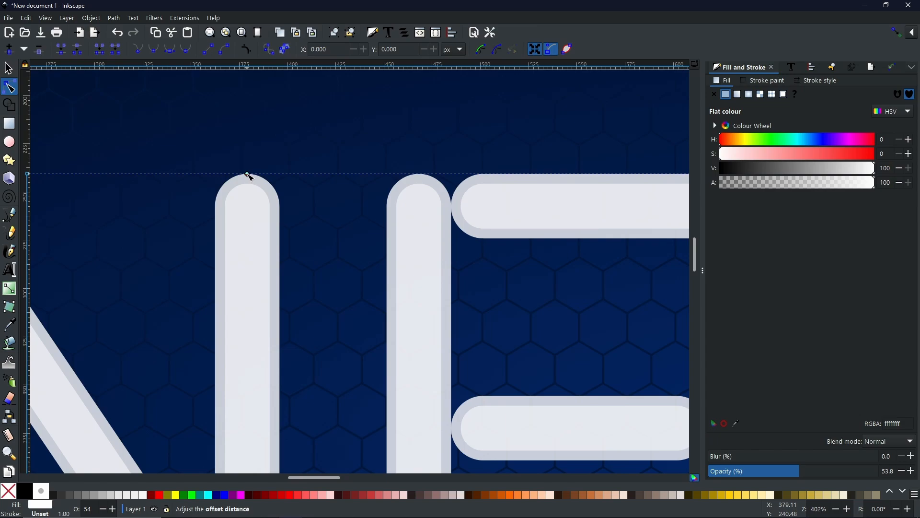
drag(246, 177, 240, 167)
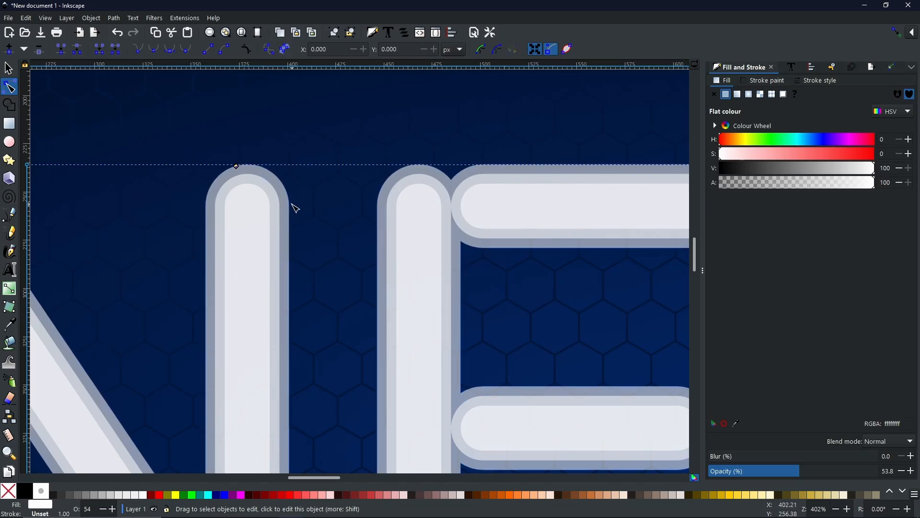
click(110, 19)
click(122, 32)
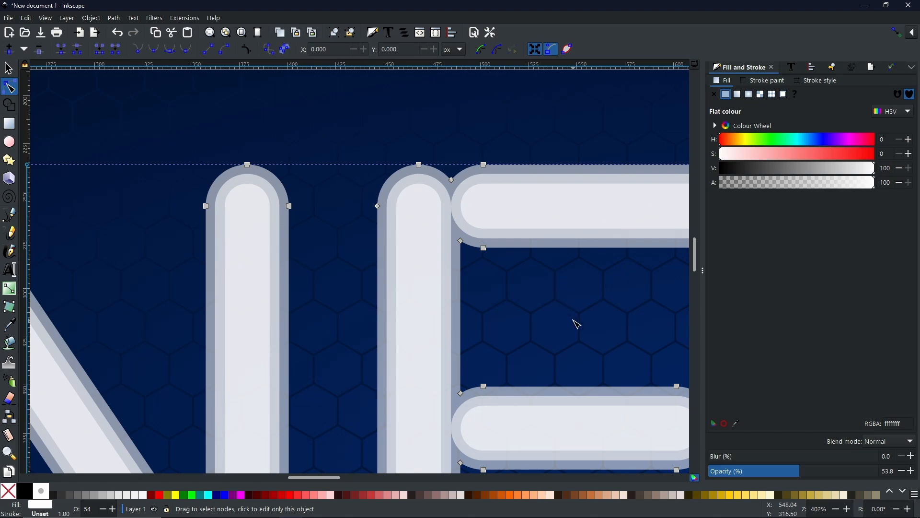
- Send the largest NEON shape to the bottom of the stack, then raise it just above the background and hexagon pattern
scroll(576, 322, down, 3)
drag(570, 410, 289, 300)
scroll(289, 300, down, 1)
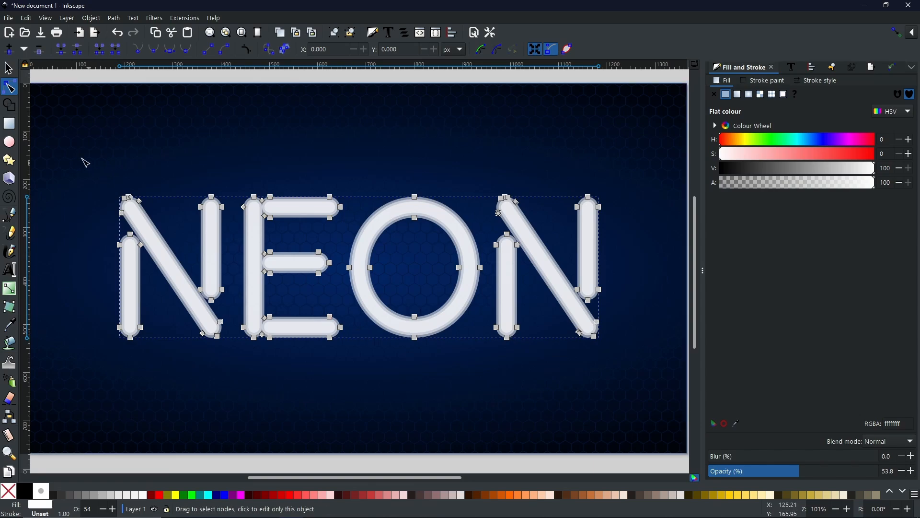
key(s)
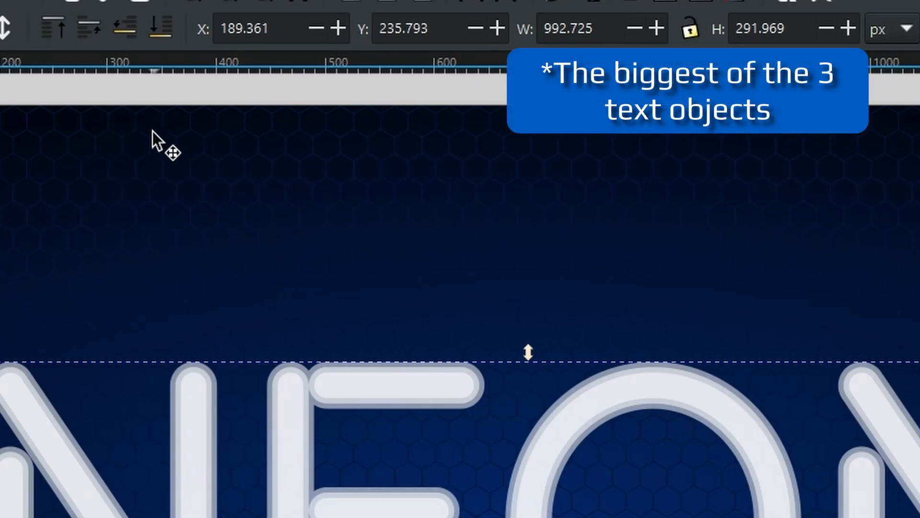
click(155, 31)
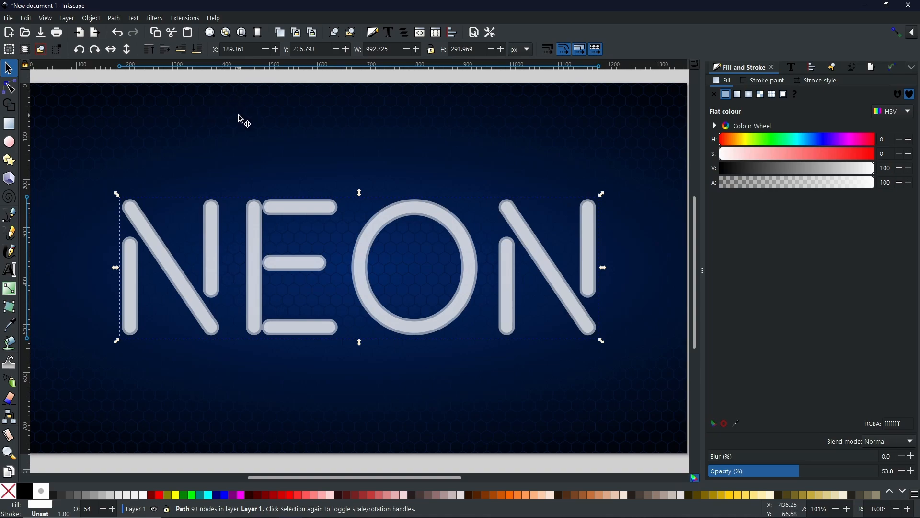
click(165, 49)
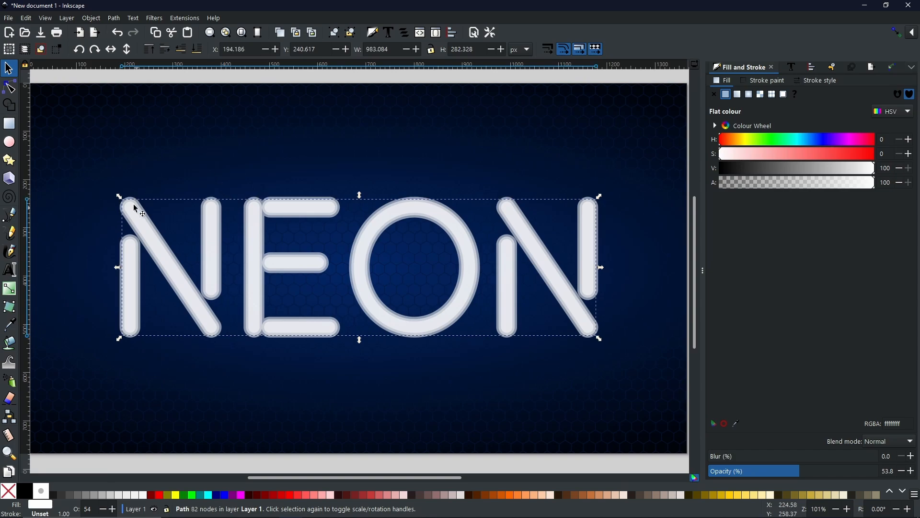
- Lower the middle-sized NEON shape one level beneath the smallest one and check the stacking of the three shapes
ctrl+scroll(129, 223, up, 2)
ctrl+scroll(129, 223, up, 3)
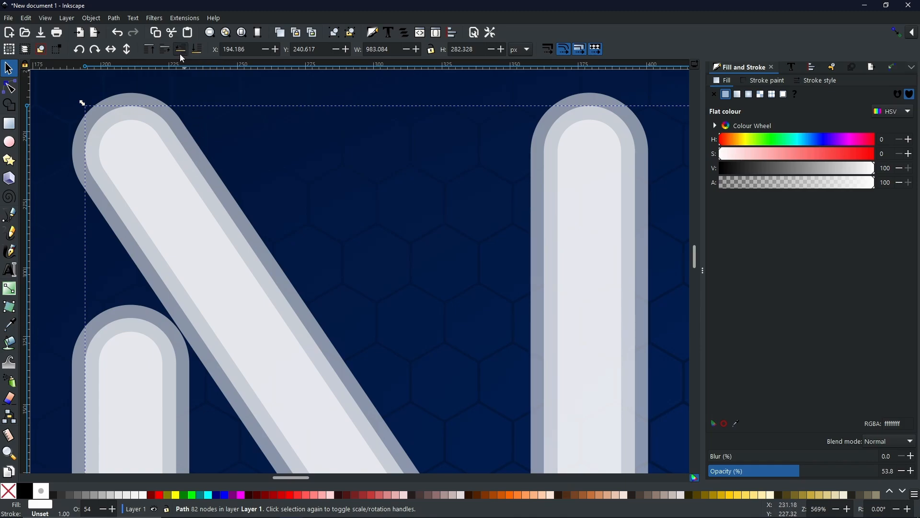
click(173, 155)
scroll(271, 293, down, 3)
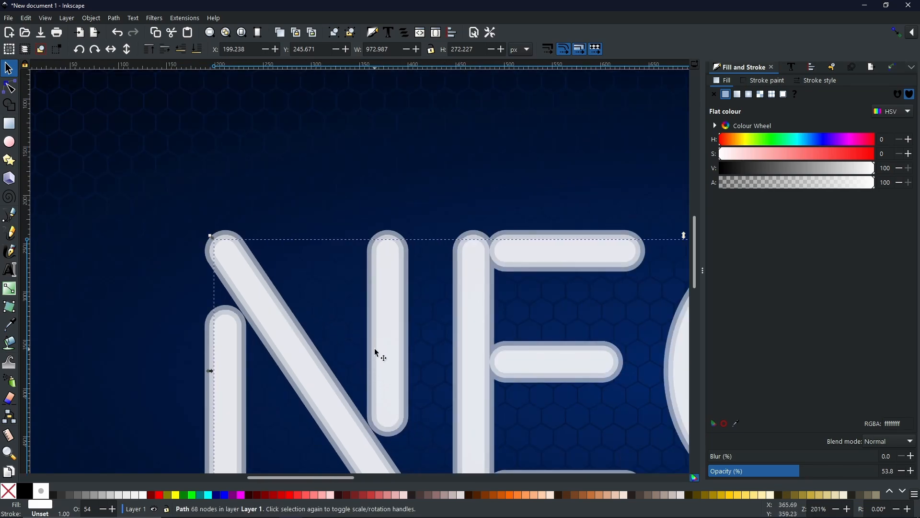
scroll(384, 339, up, 4)
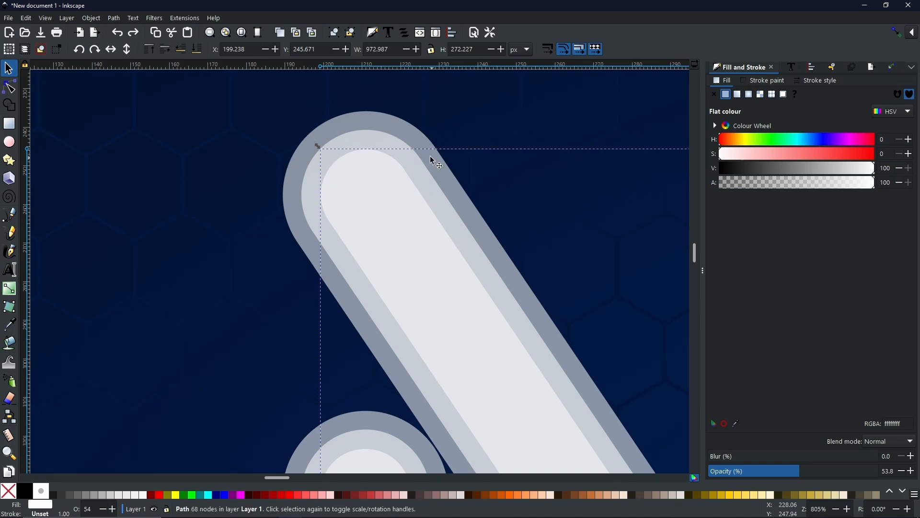
click(345, 142)
click(347, 126)
- Fill the smallest NEON shape with a light pink using hue 335 and saturation 30
click(363, 197)
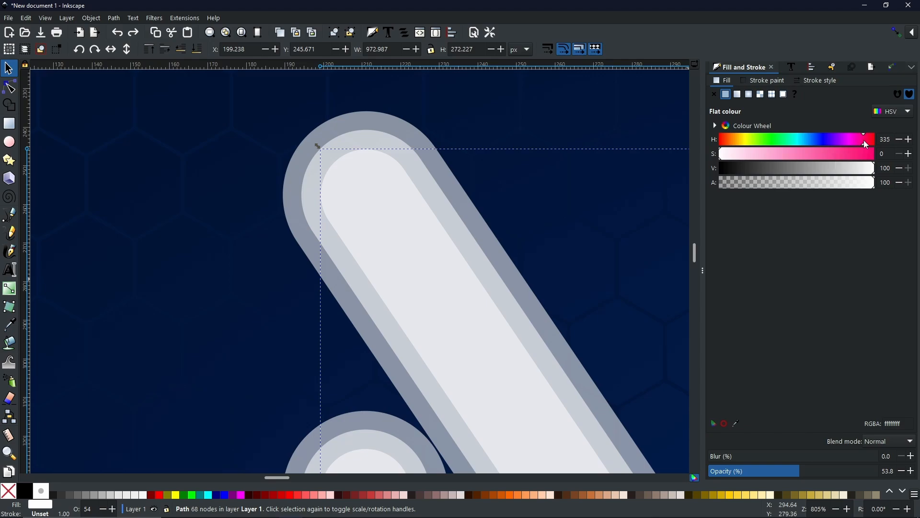
click(870, 154)
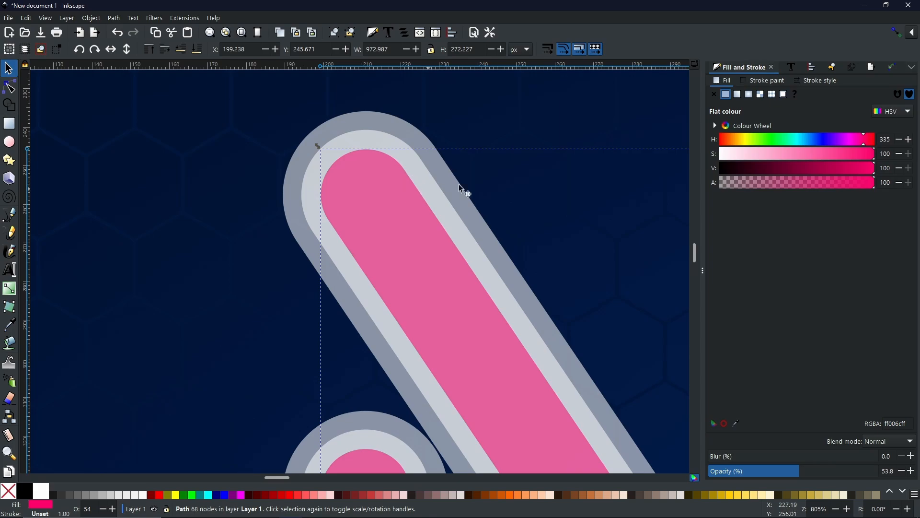
click(893, 157)
text(30)
key(Return)
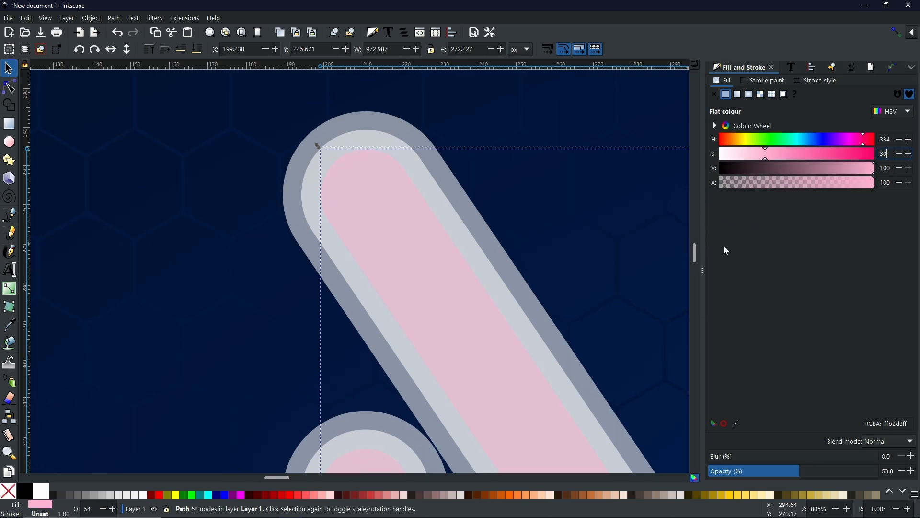
- Fill the middle-sized NEON shape with the pink sampled from the inner lettering and set its saturation to 60
click(374, 140)
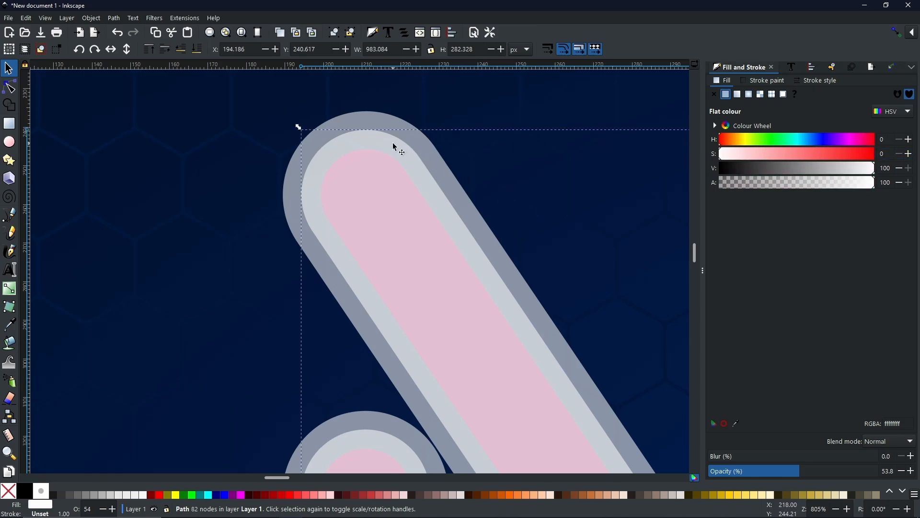
click(736, 424)
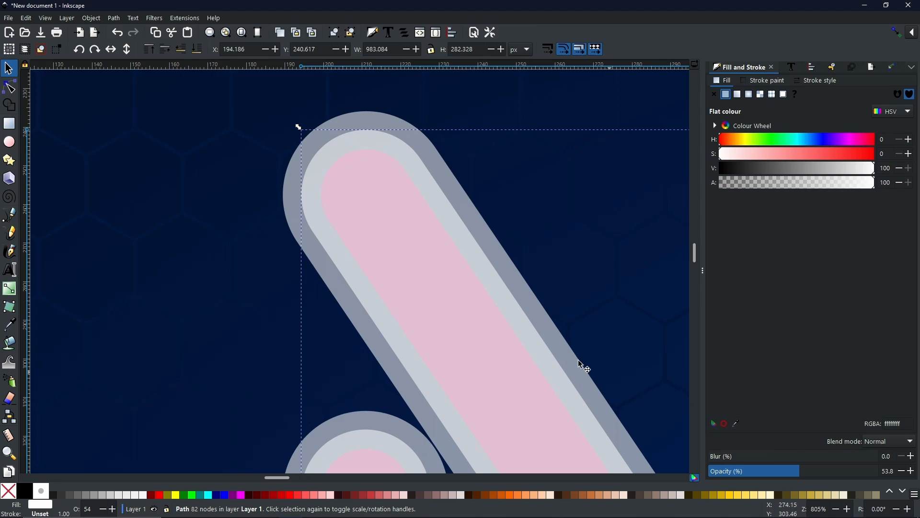
click(407, 191)
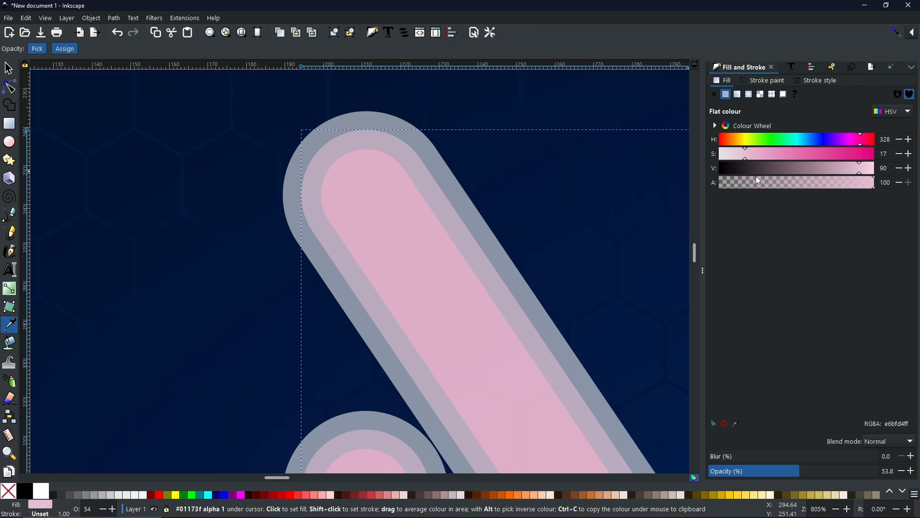
drag(746, 158, 810, 155)
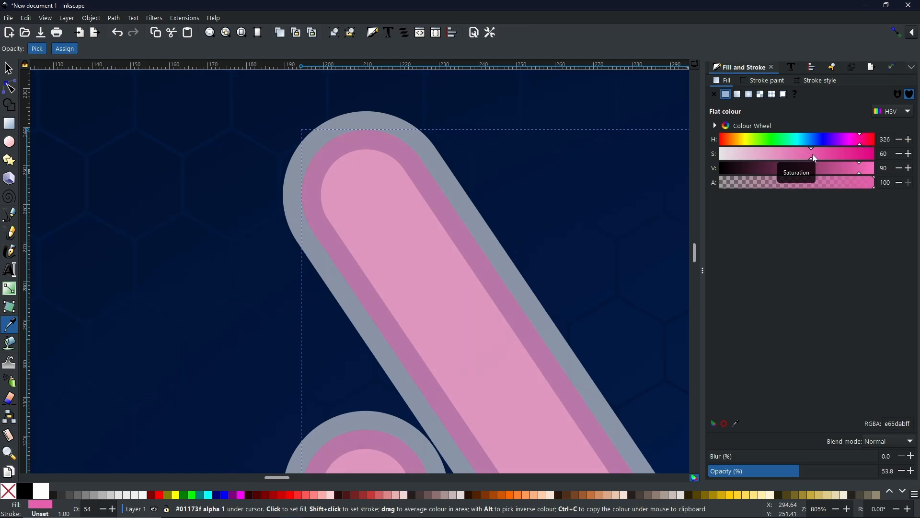
click(813, 154)
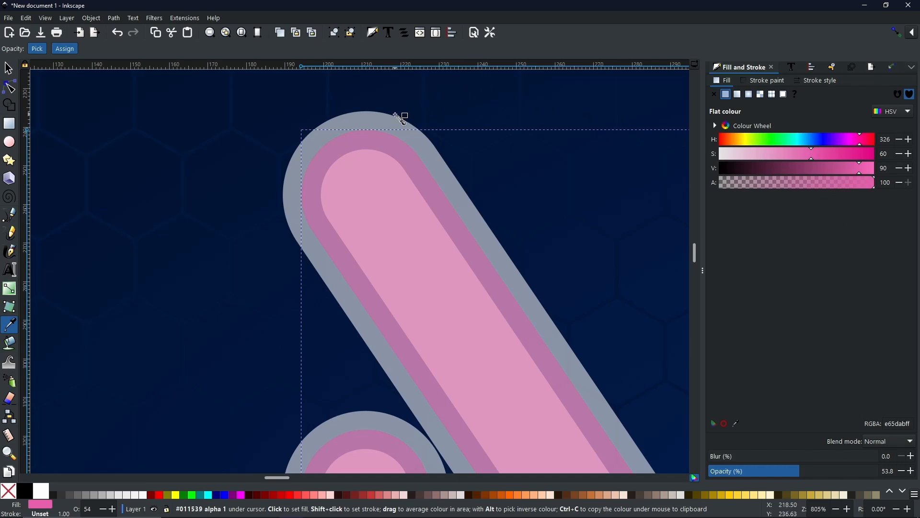
- Fill the largest NEON shape with a strong pink using hue 327 and saturation 92
key(s)
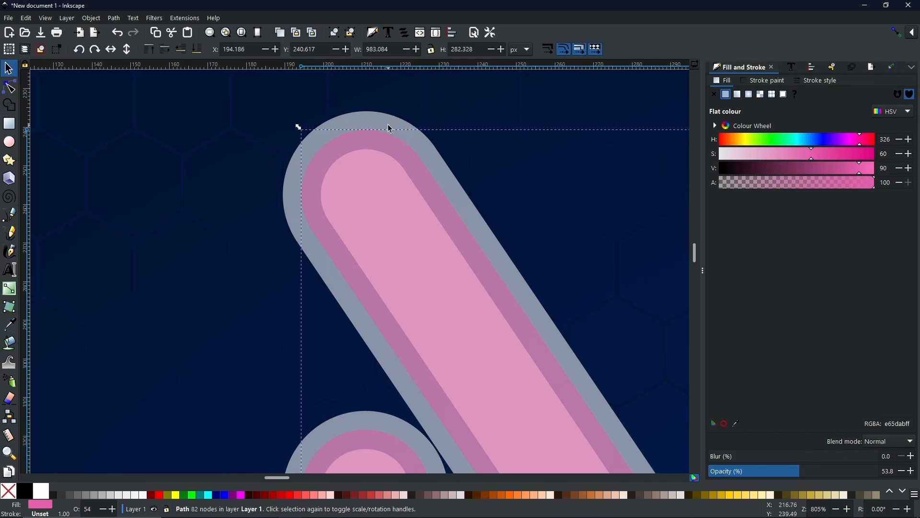
click(391, 129)
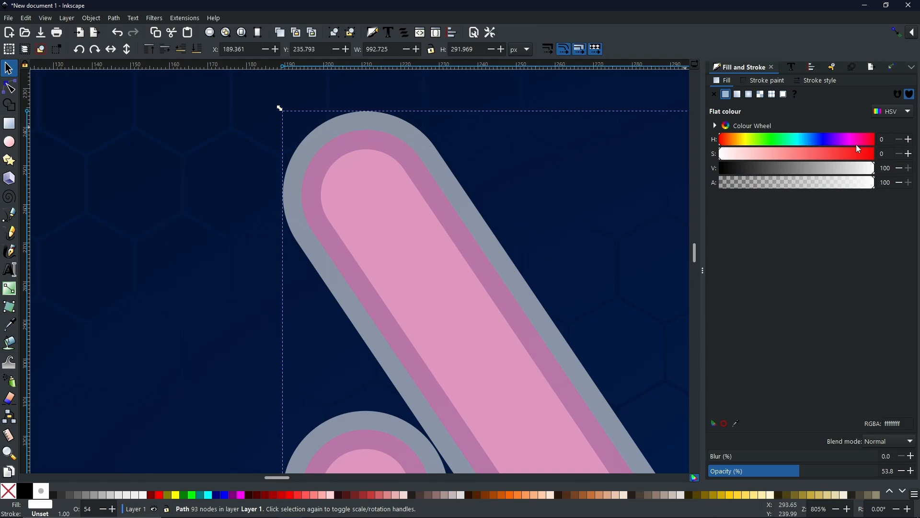
click(863, 157)
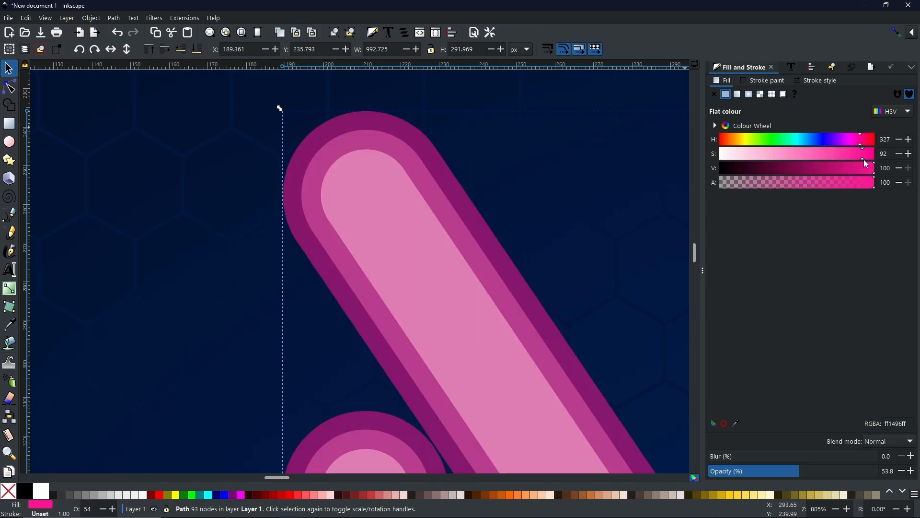
- Raise the largest NEON shape's fill saturation to 100 and set all three NEON shapes to 100% opacity
drag(873, 161, 884, 162)
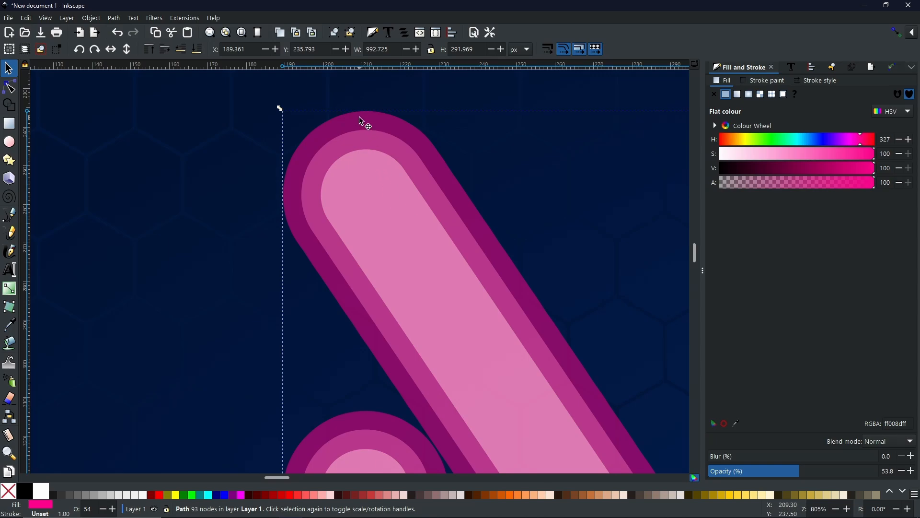
key(shift)
shift+click(364, 138)
shift+click(372, 173)
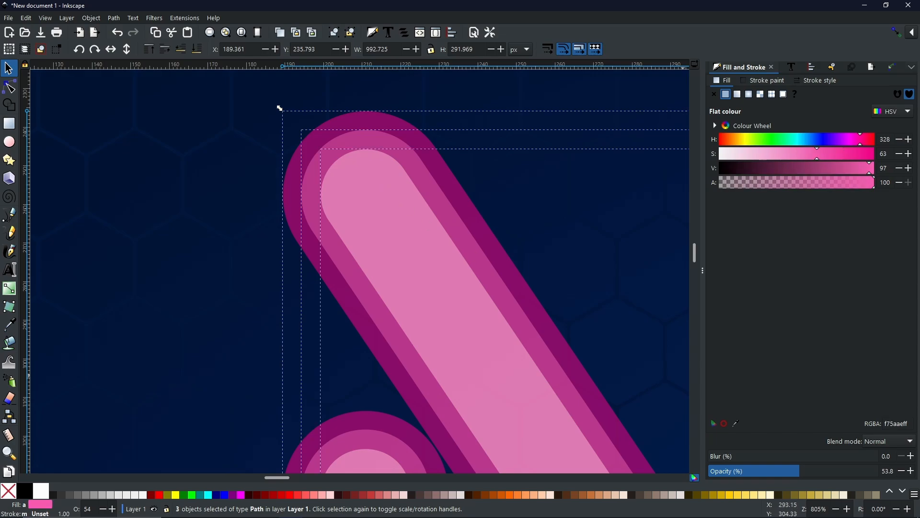
drag(817, 475, 884, 476)
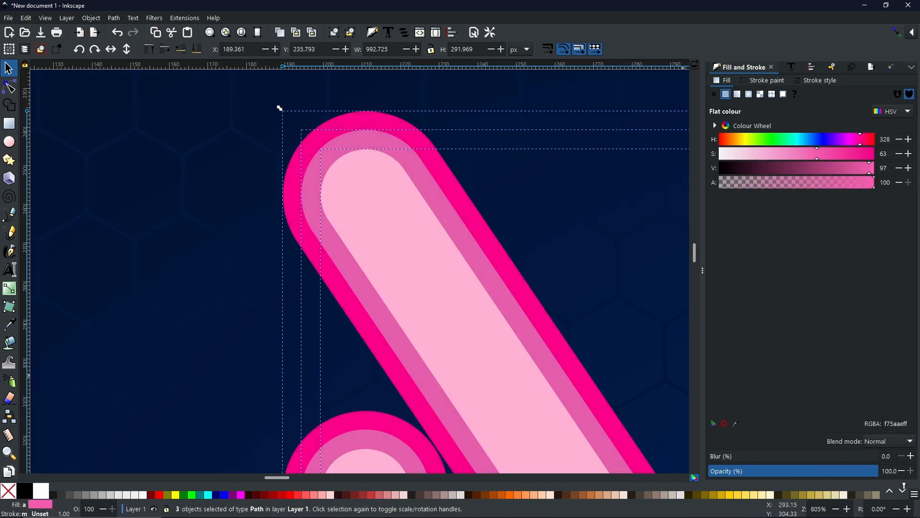
key(5)
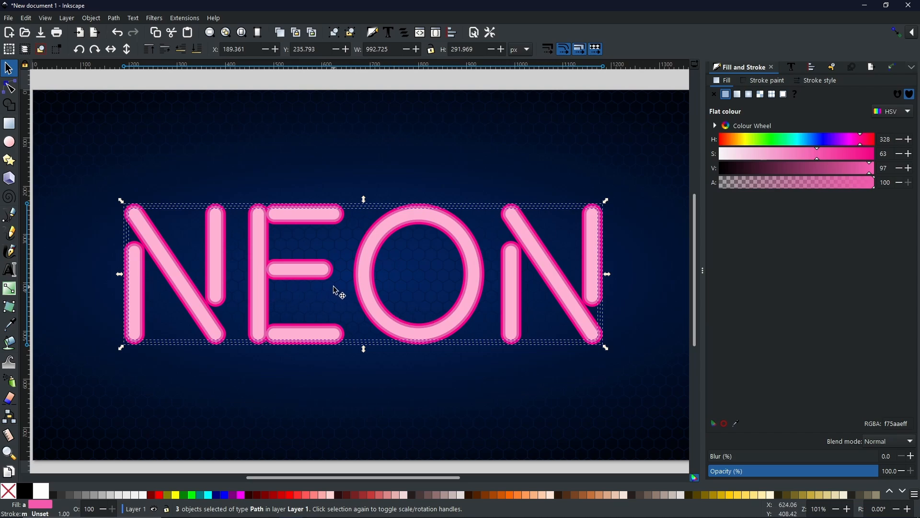
click(388, 79)
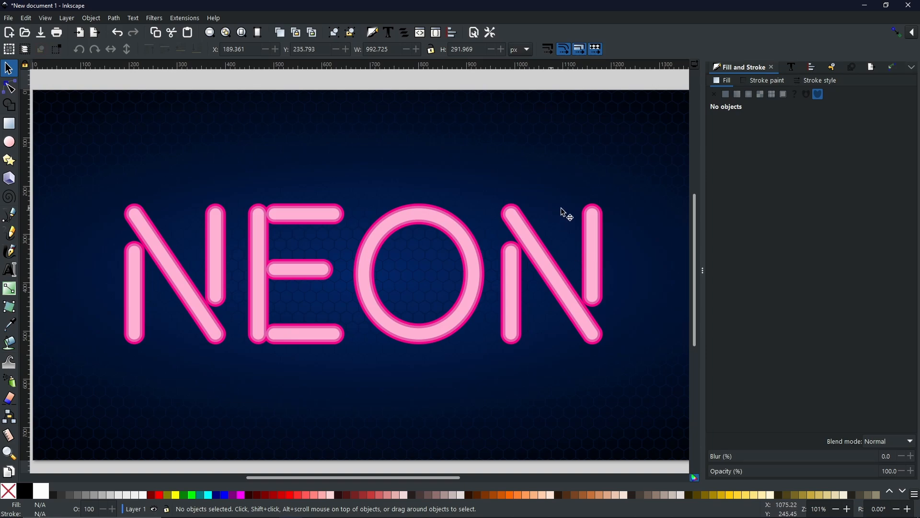
- Duplicate the smallest light pink NEON shape and move the copy above the page
click(442, 222)
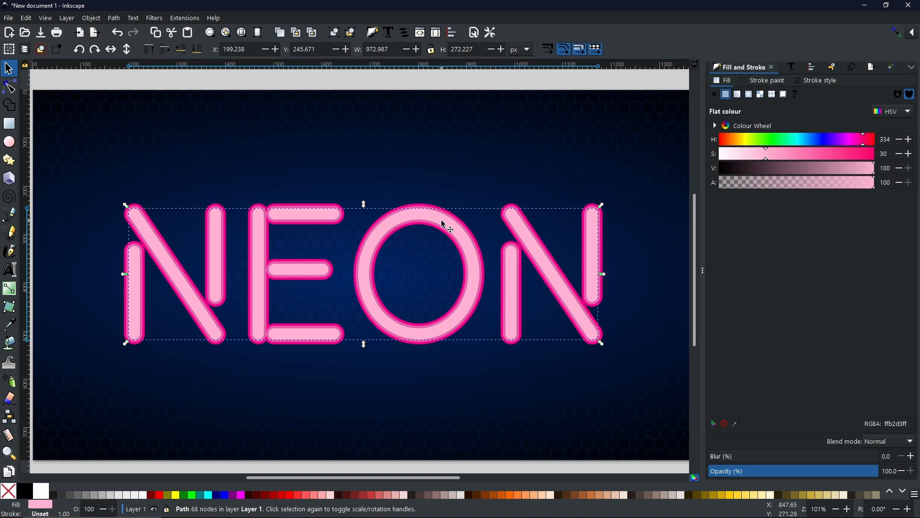
right_click(434, 219)
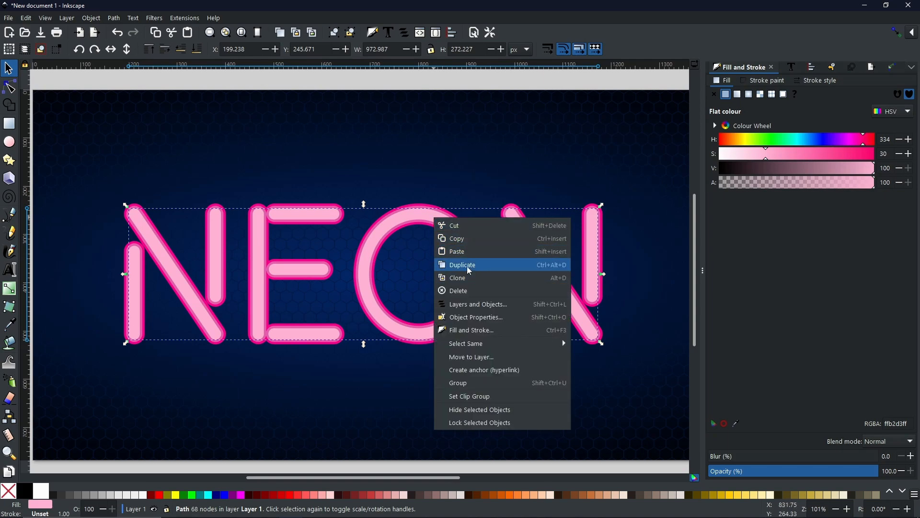
click(469, 265)
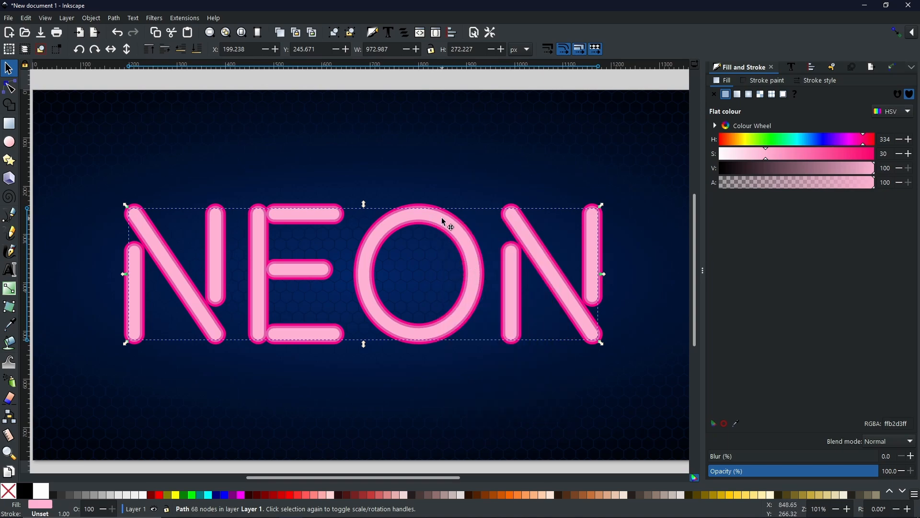
drag(443, 218, 452, 113)
scroll(433, 299, down, 6)
scroll(433, 298, down, 5)
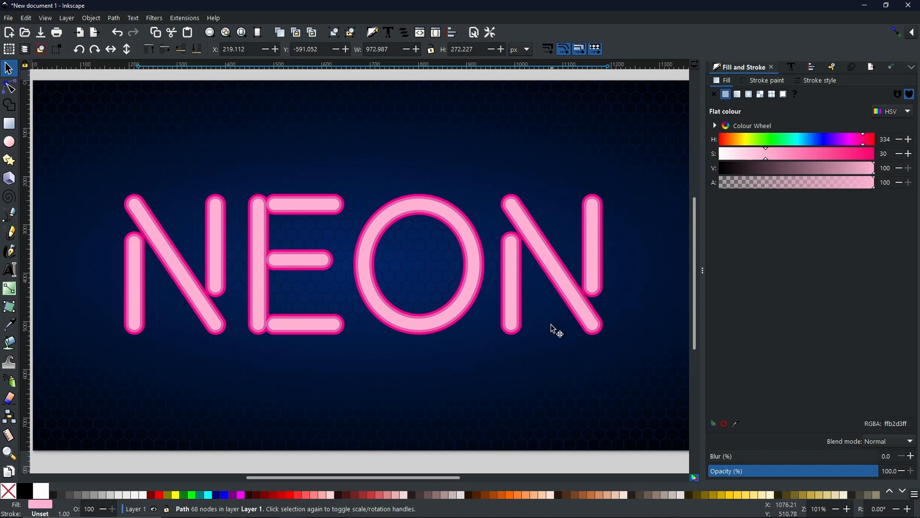
- Apply a 5% blur to the smallest light pink NEON shape on the page
click(539, 241)
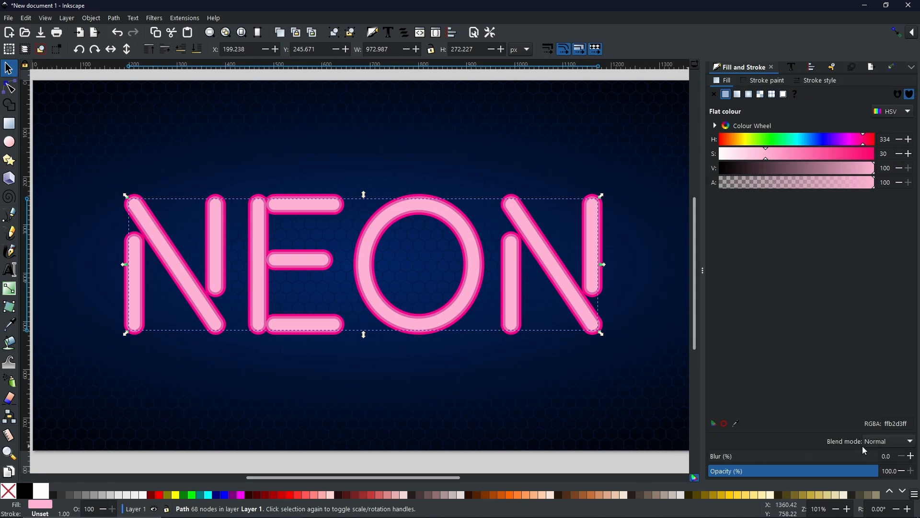
click(886, 456)
text(5)
key(Return)
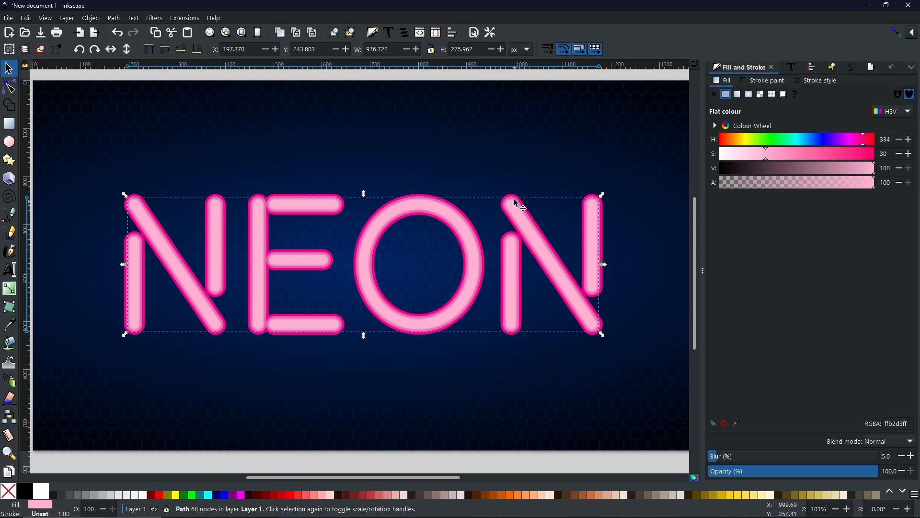
- Apply a 10% blur to the middle-sized NEON shape
scroll(514, 199, up, 6)
scroll(515, 201, down, 1)
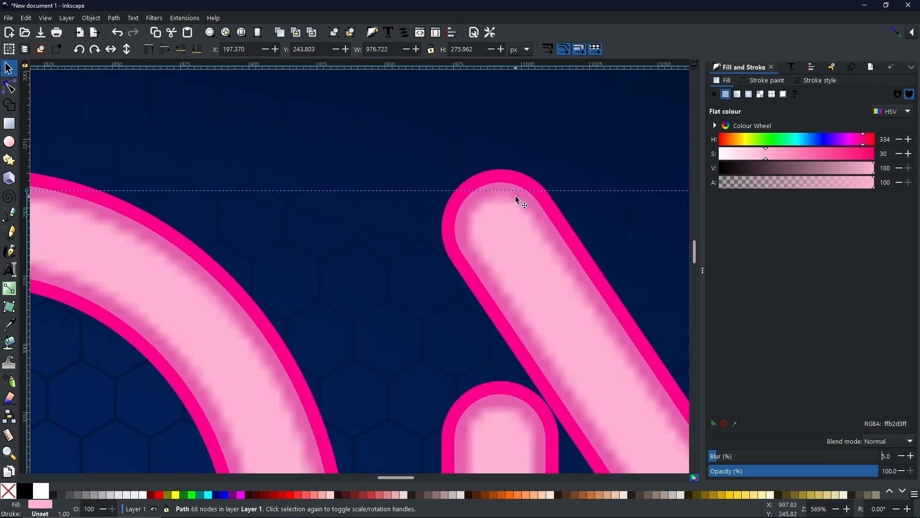
scroll(516, 201, up, 2)
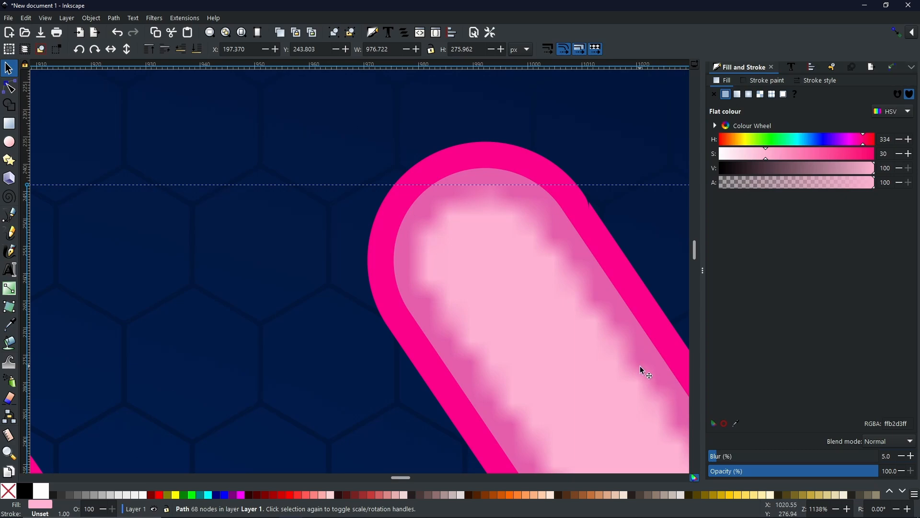
click(471, 177)
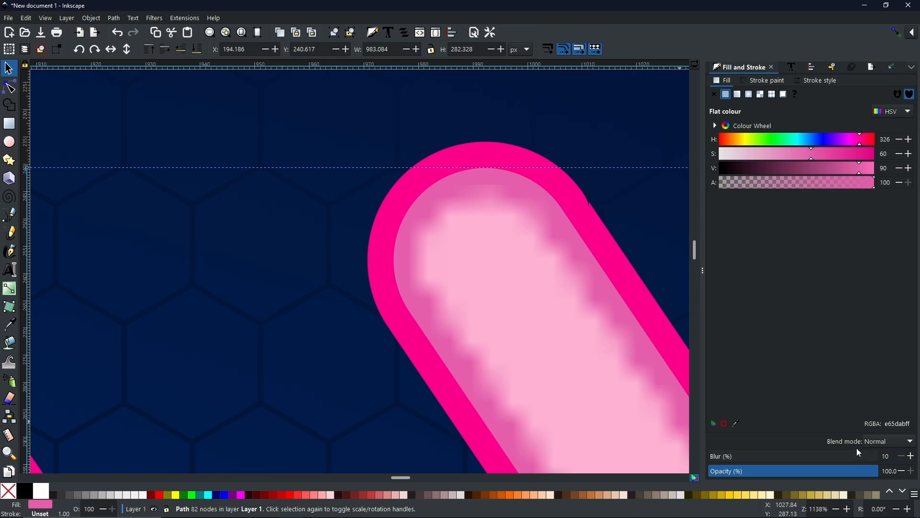
key(Return)
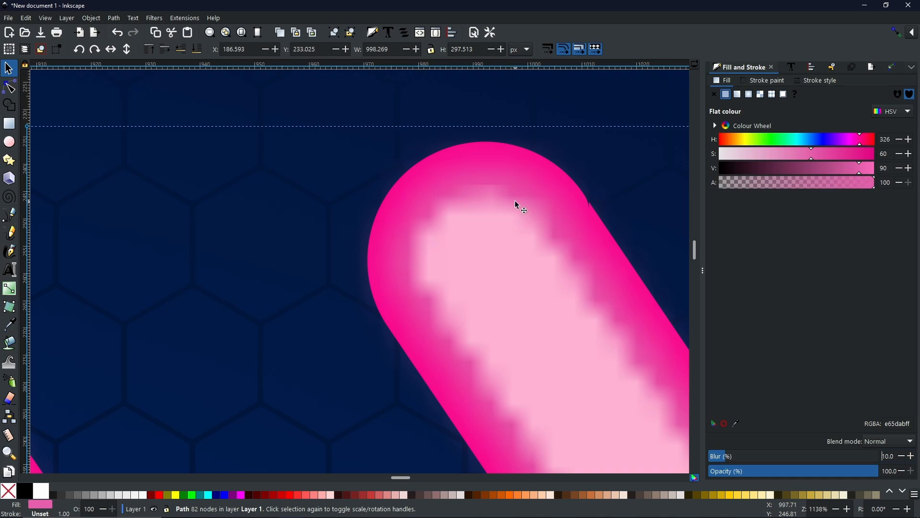
- Apply a 15% blur to the largest NEON shape so it forms the outer glow
click(476, 150)
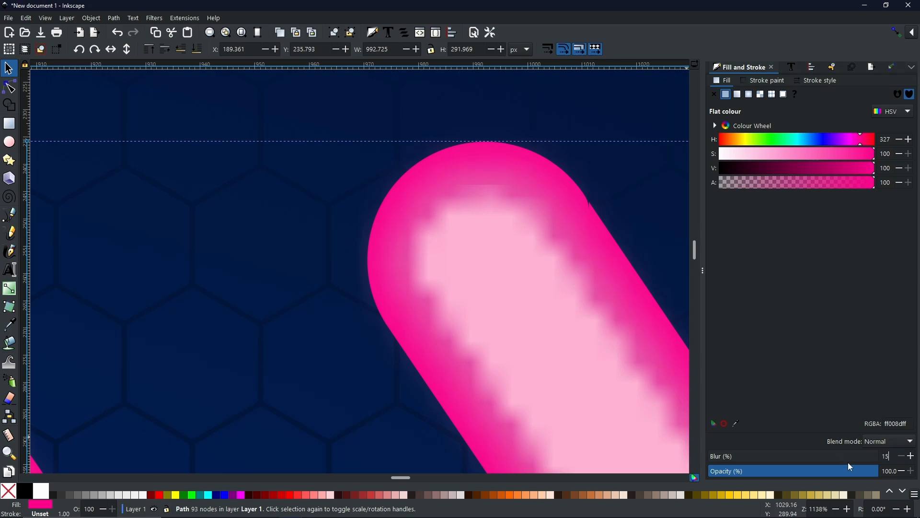
text(15)
key(Return)
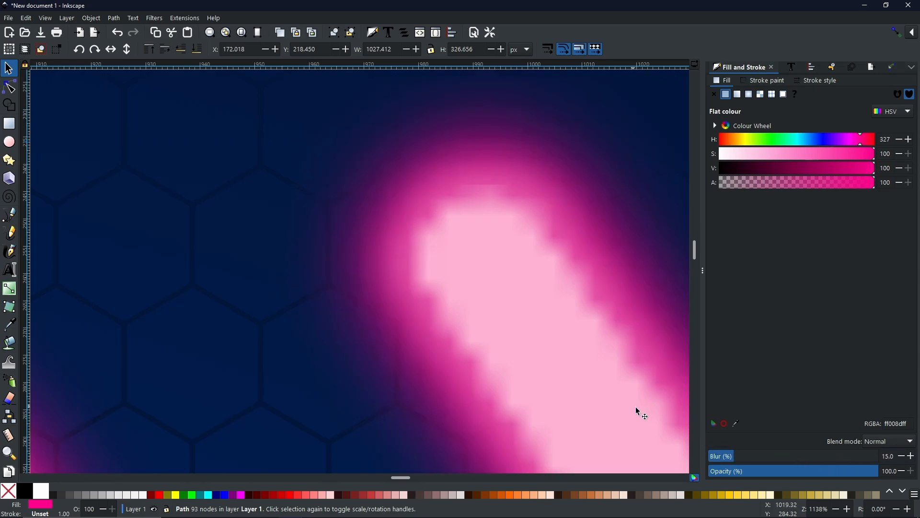
scroll(616, 381, down, 7)
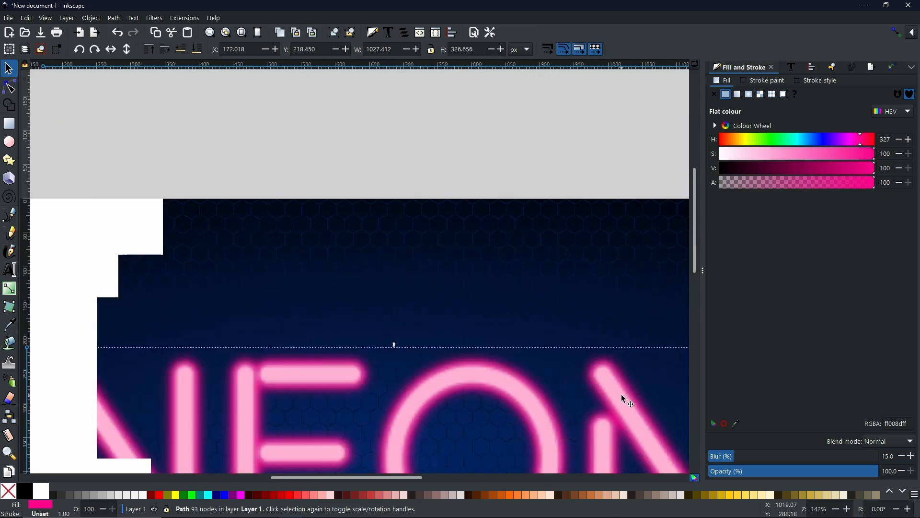
drag(580, 458, 497, 269)
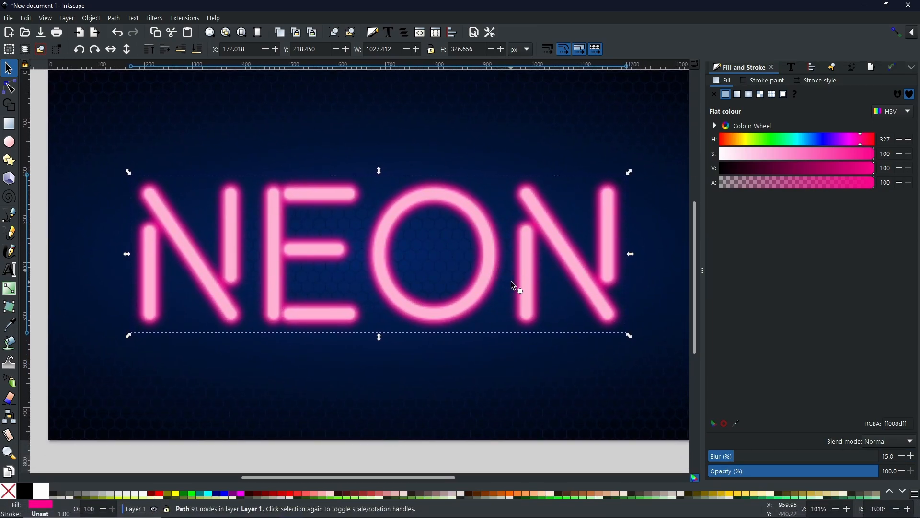
- Lighten the smallest blurred NEON shape by reducing its fill saturation to 21
click(561, 243)
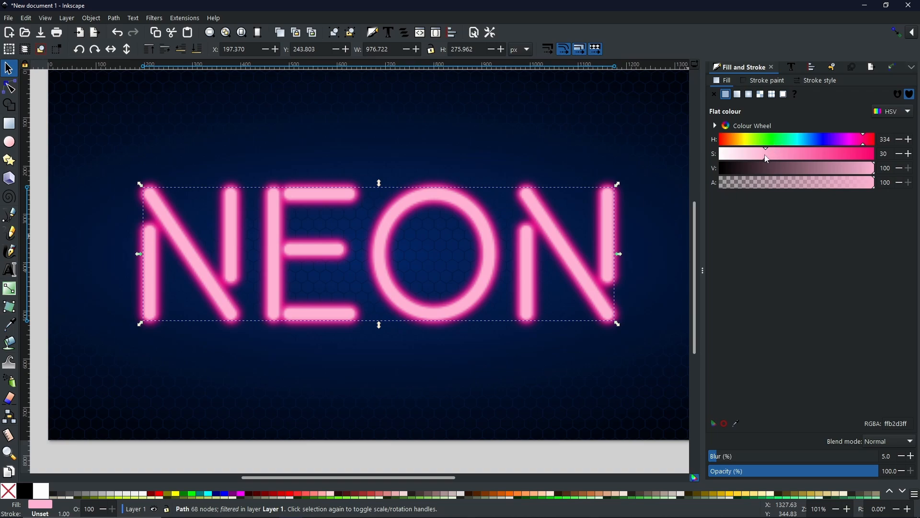
drag(767, 157, 748, 160)
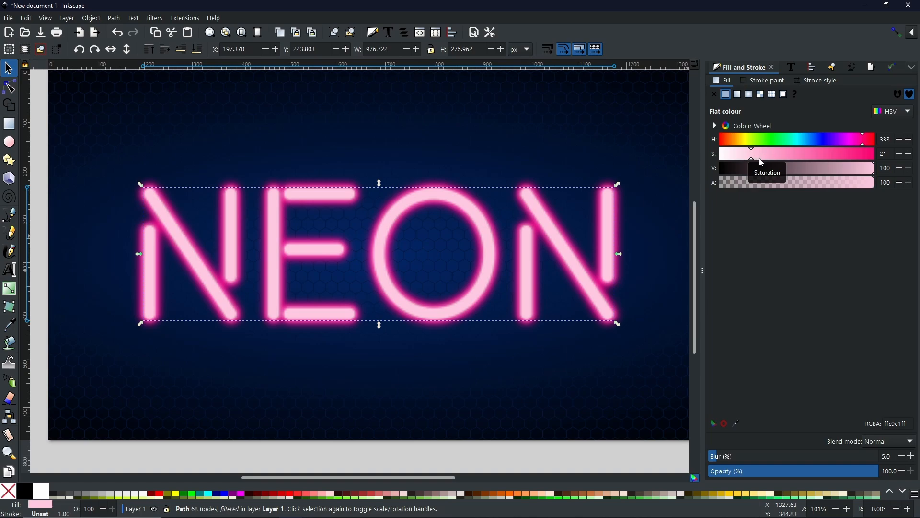
scroll(499, 350, down, 1)
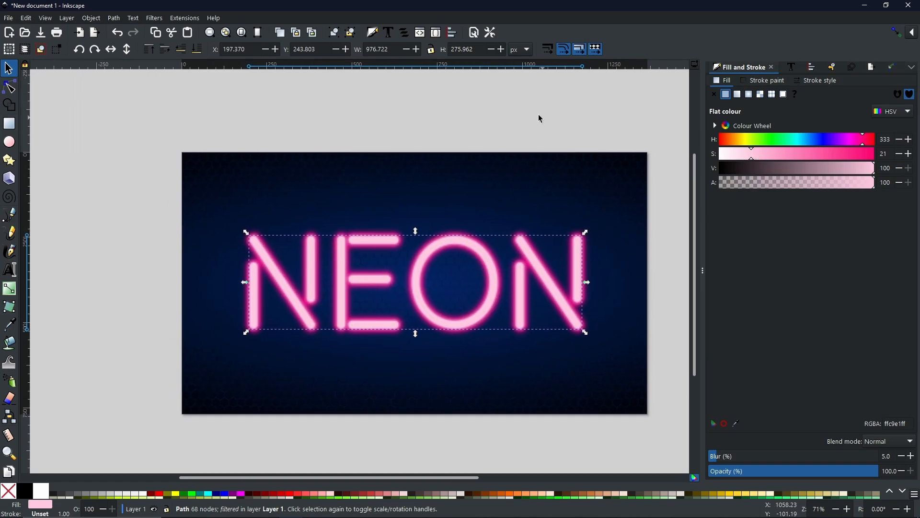
- Move the spare NEON copy down to the page's upper edge and fill it black
scroll(530, 158, up, 4)
click(524, 114)
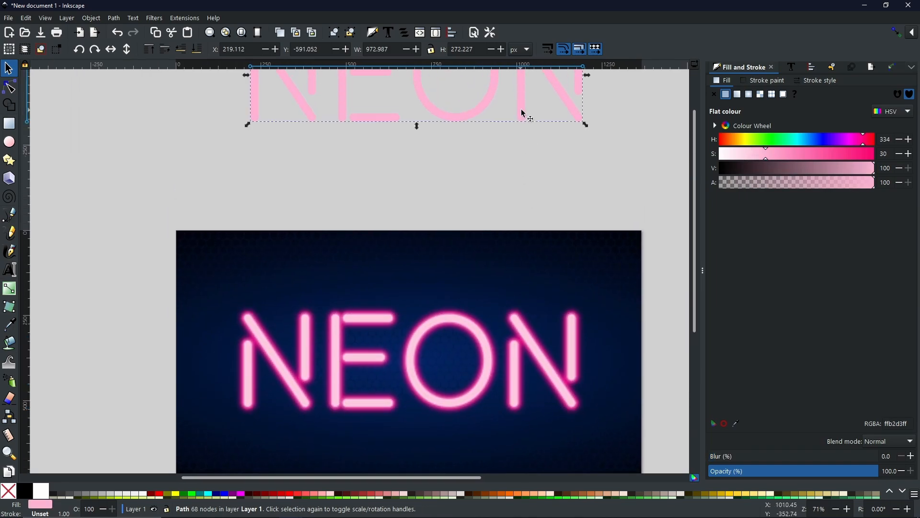
drag(528, 92, 519, 216)
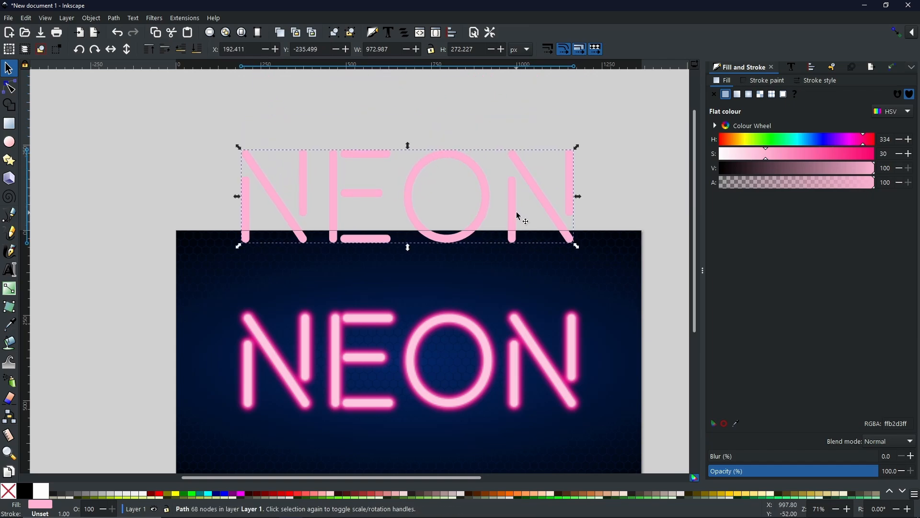
click(22, 491)
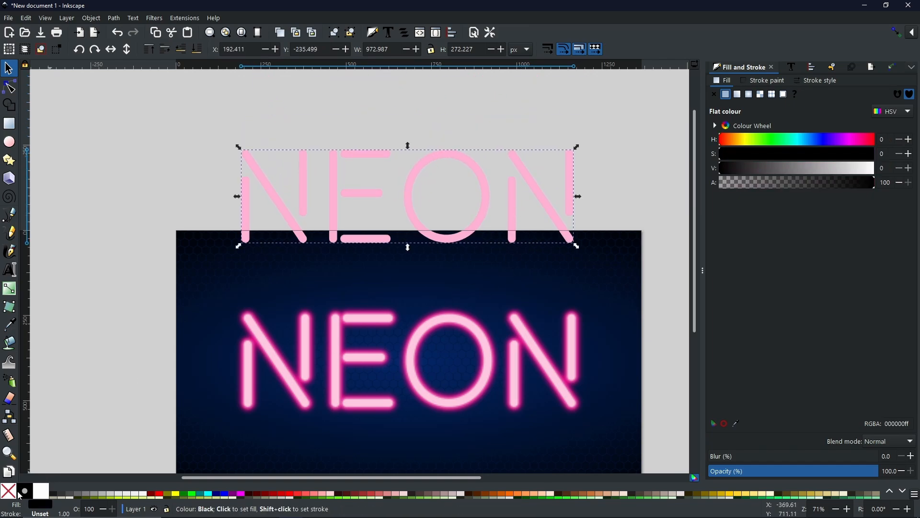
- Centre the black NEON copy horizontally and vertically on the light pink lettering, relative to the last selected object
shift+click(474, 330)
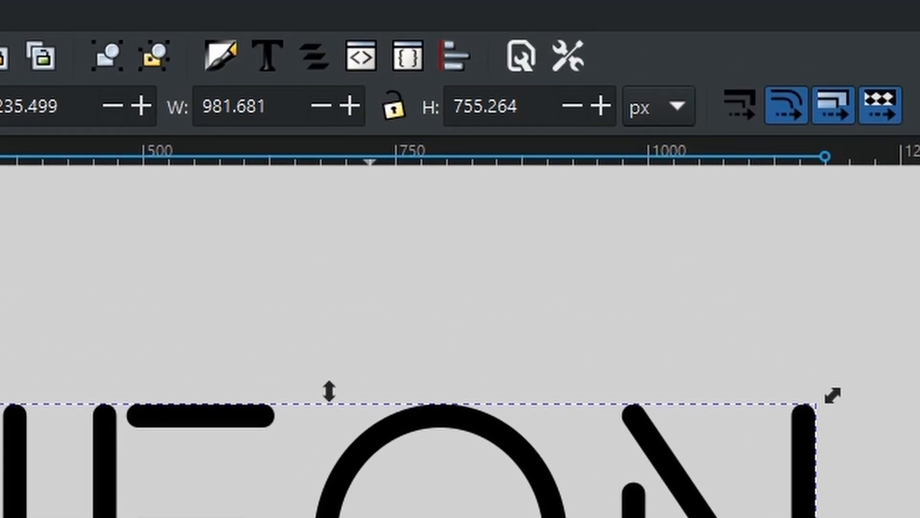
click(467, 51)
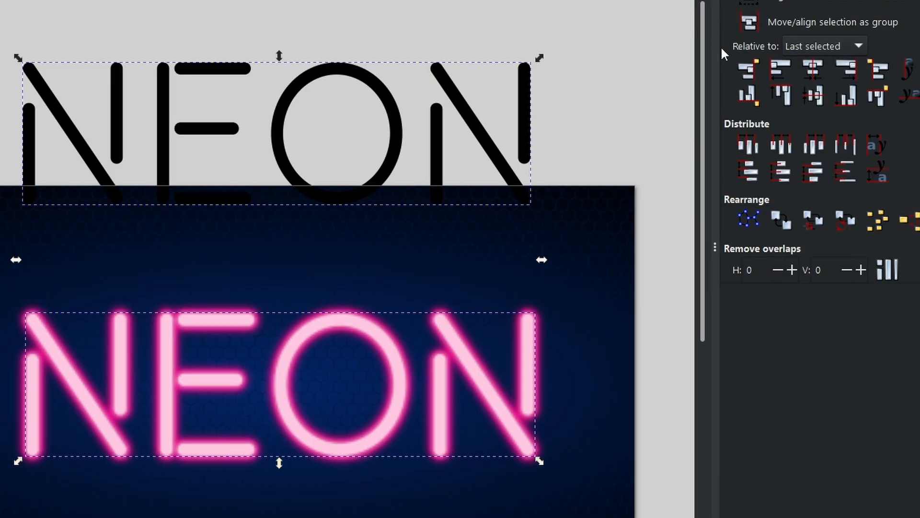
click(821, 64)
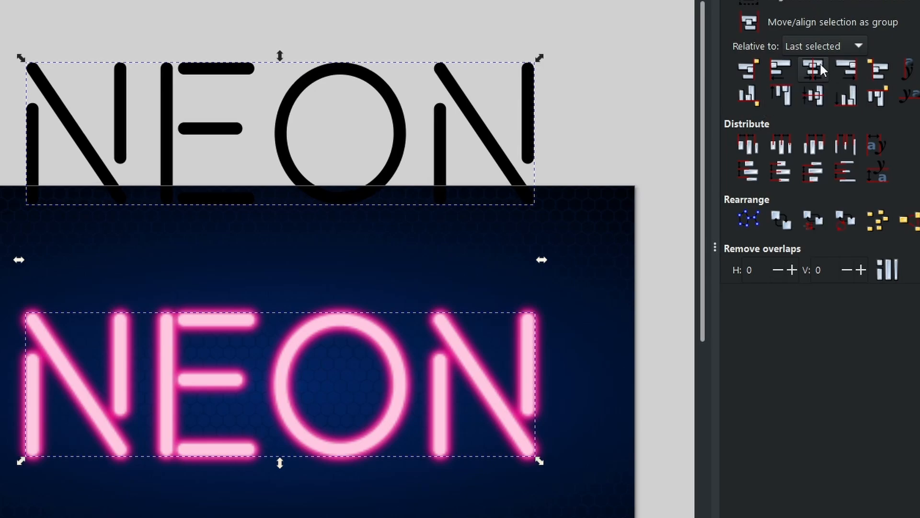
click(817, 95)
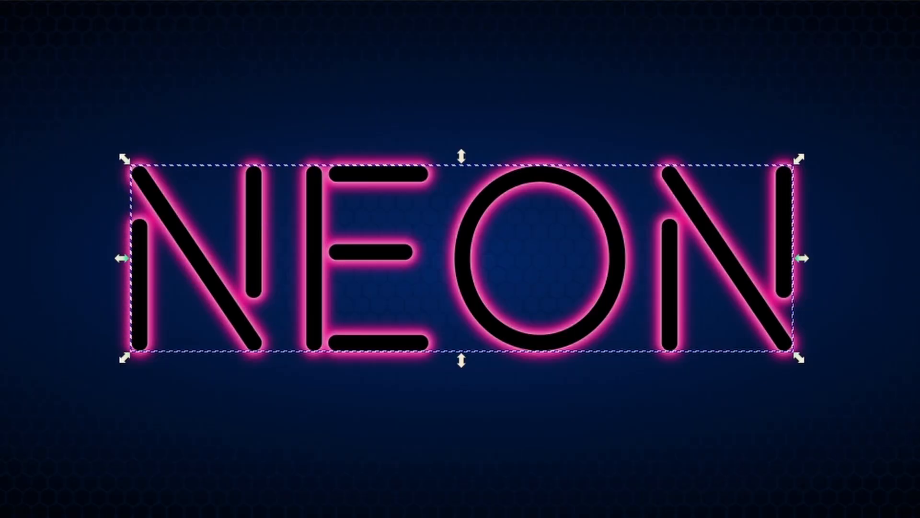
key(Escape)
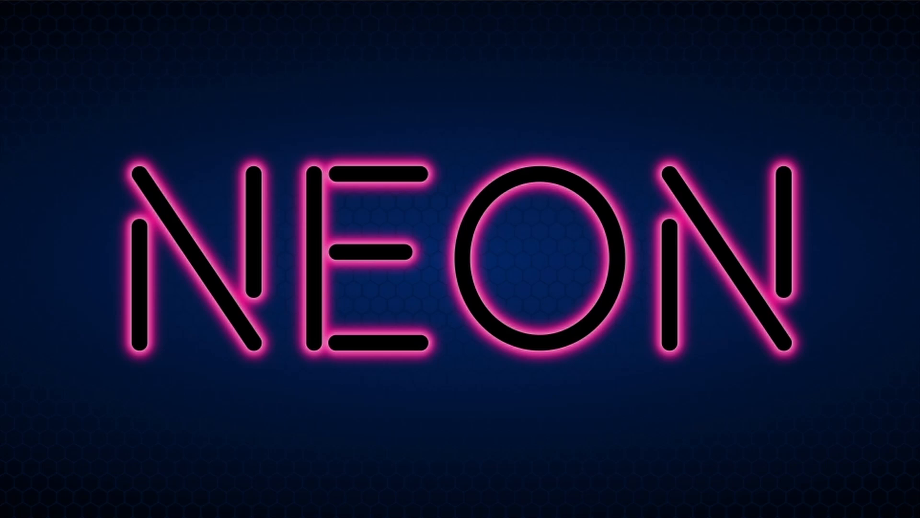
- Shift the black NEON copy slightly to the right of the pink lettering, to about X 217 px
click(681, 196)
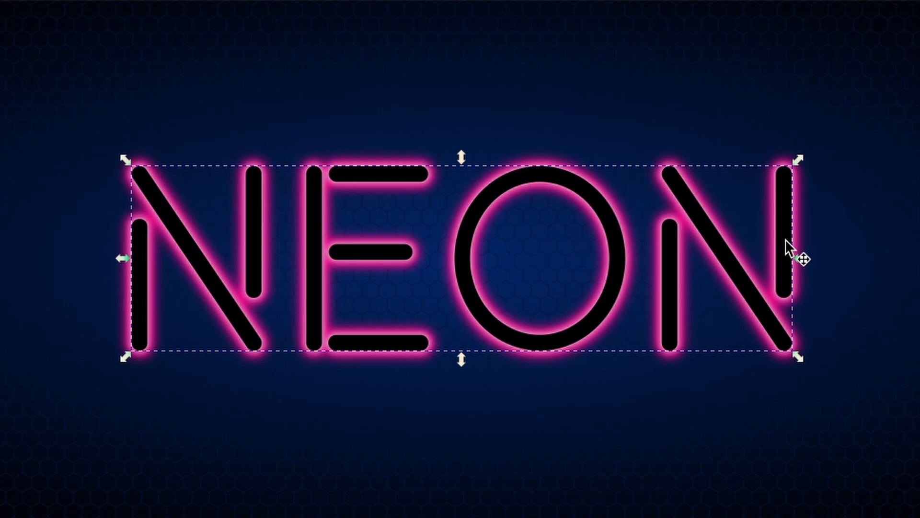
key(Right)
key(Right)
key(Right)
key(Right)
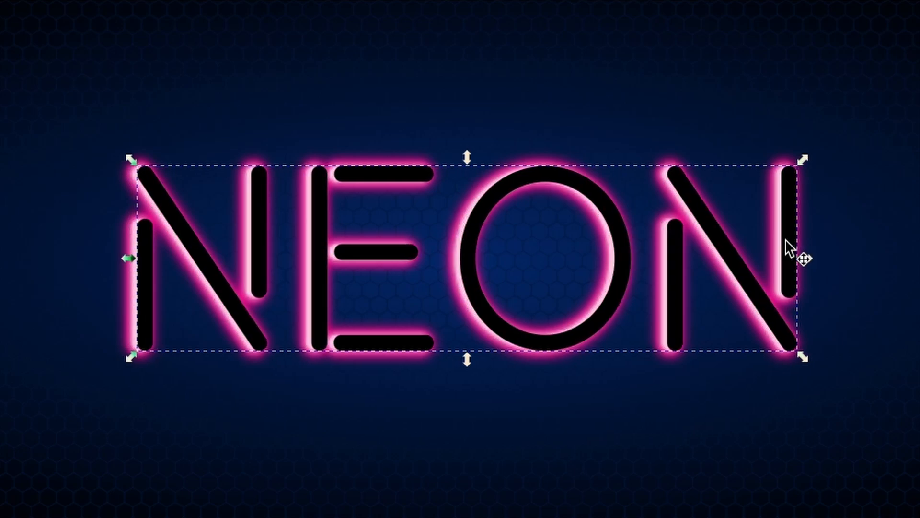
key(Right)
key(Right)
key(Right)
key(Right)
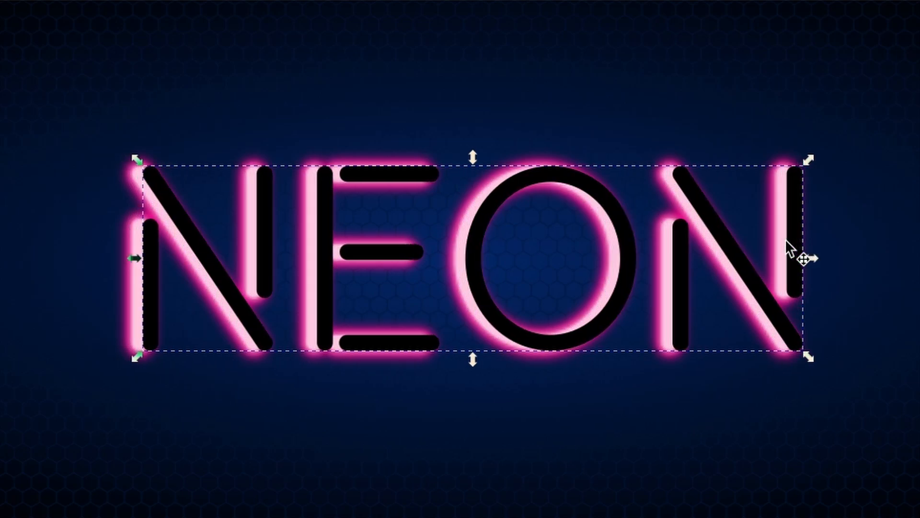
key(Right)
key(Right)
key(Right)
key(Right)
key(Right)
key(Right)
key(Right)
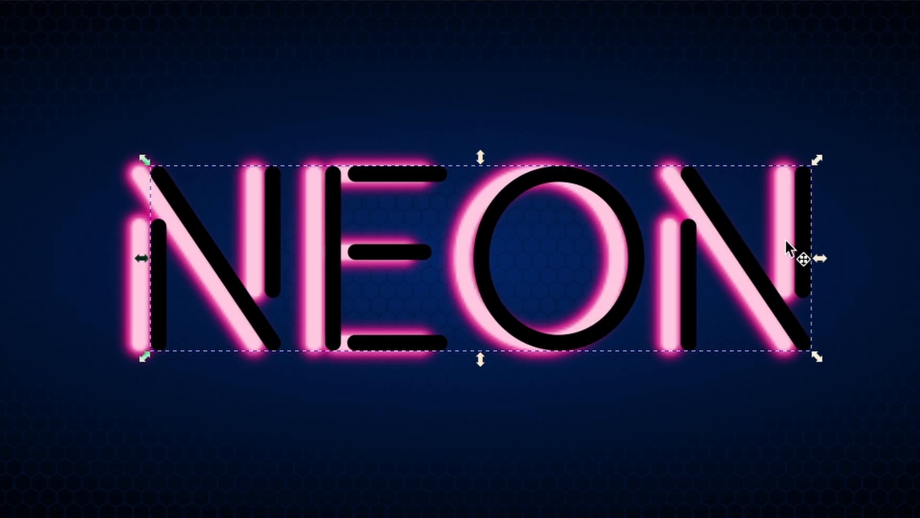
key(Left)
key(Left)
key(Left)
key(Left)
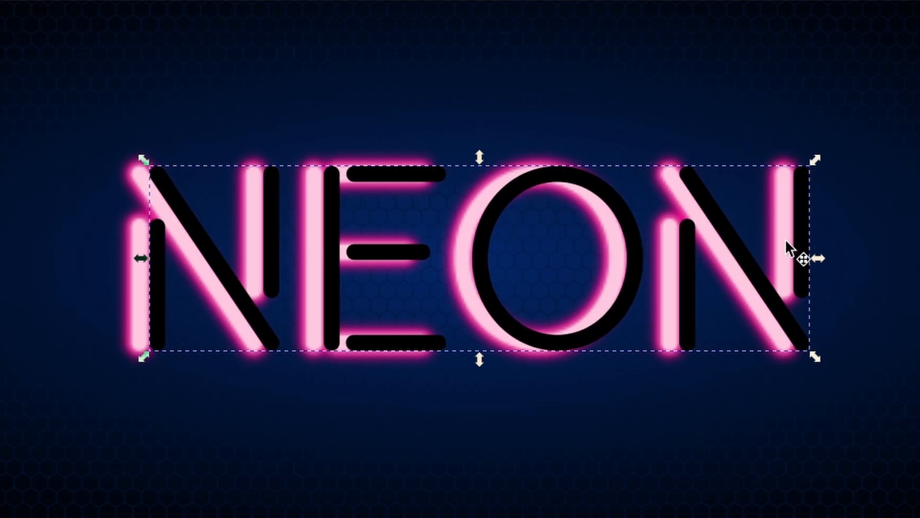
key(Left)
key(Left)
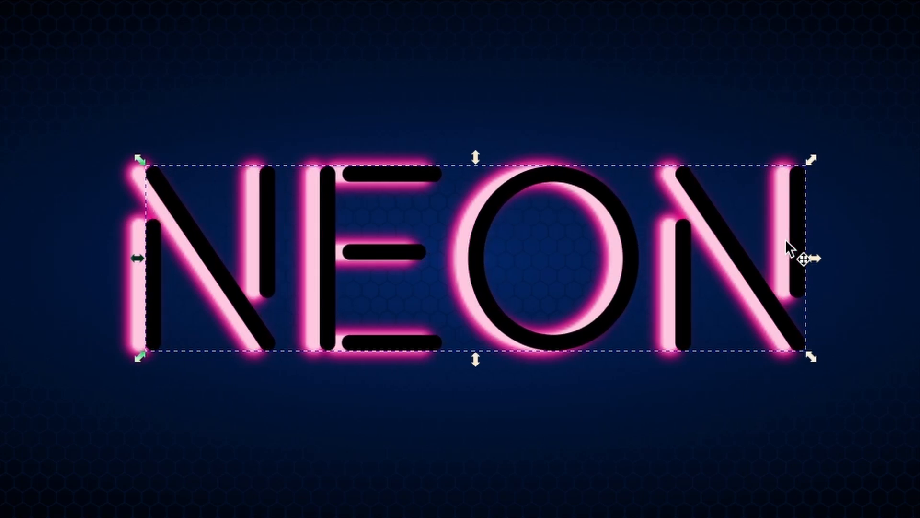
- Shift the black NEON copy slightly below the pink lettering, to about Y 274 px
key(Down)
key(Down)
key(Down)
key(Down)
key(Down)
key(Down)
key(Down)
key(Down)
key(Down)
key(Down)
key(Down)
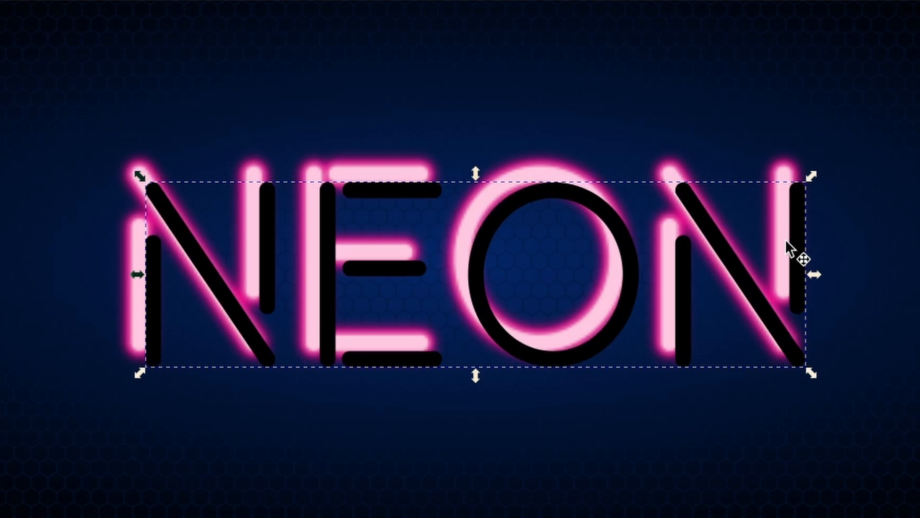
key(Down)
key(Down)
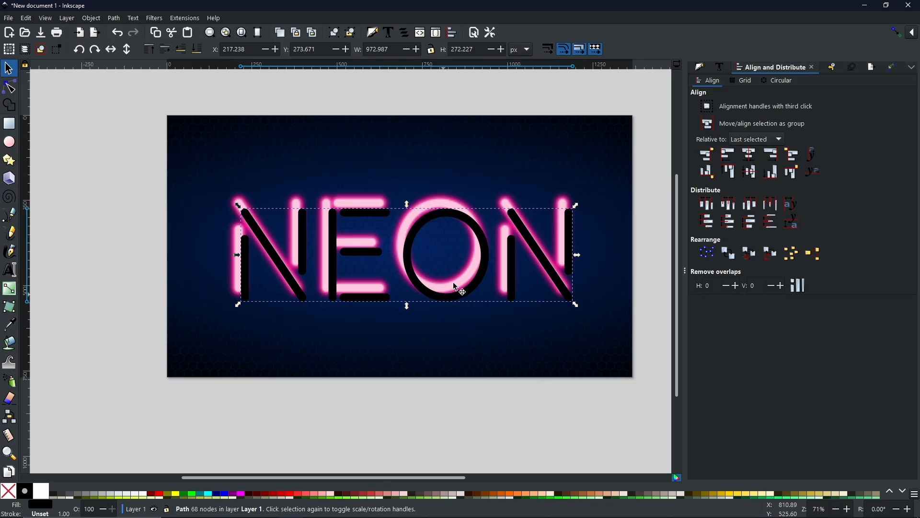
- Lower the black NEON copy to the bottom of the stacking order, then raise it one level above the background
scroll(415, 247, up, 3)
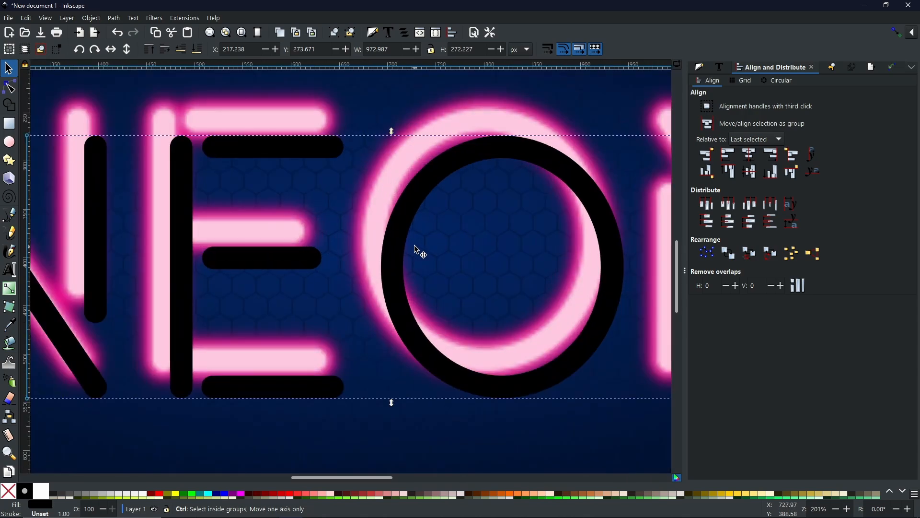
scroll(415, 247, down, 1)
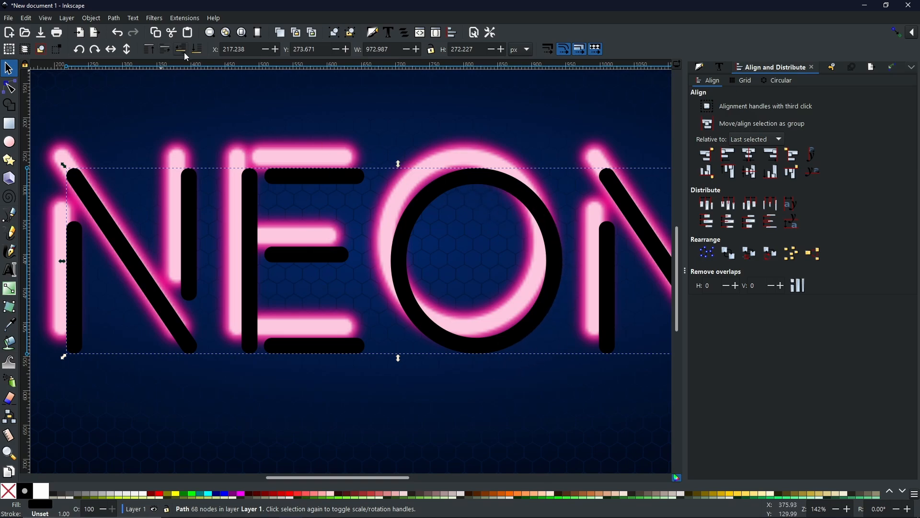
click(198, 50)
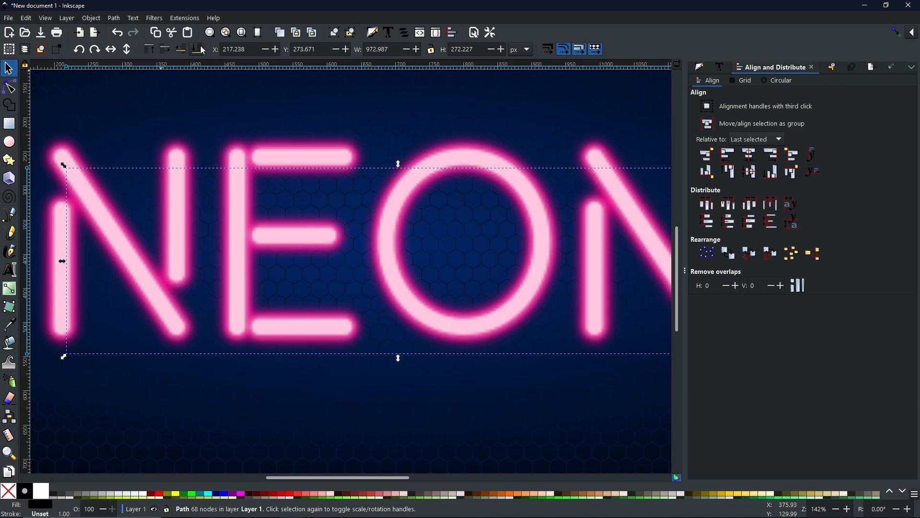
click(165, 50)
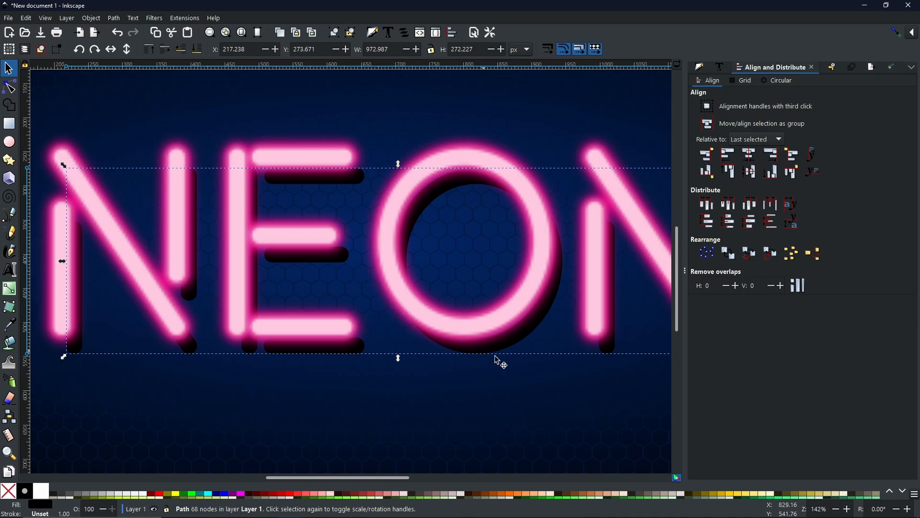
- Blur the black NEON copy by about 19.5% to make a soft drop shadow behind the lettering
drag(584, 313, 494, 323)
scroll(572, 319, down, 1)
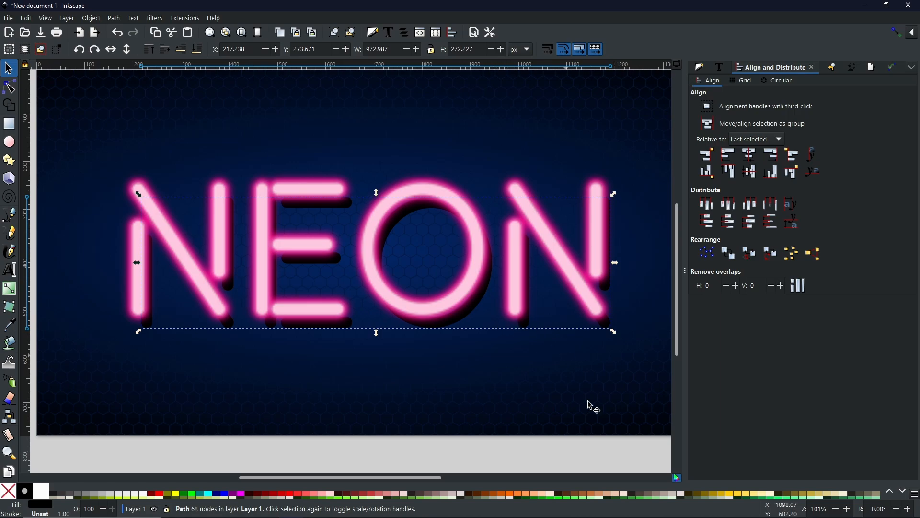
click(700, 67)
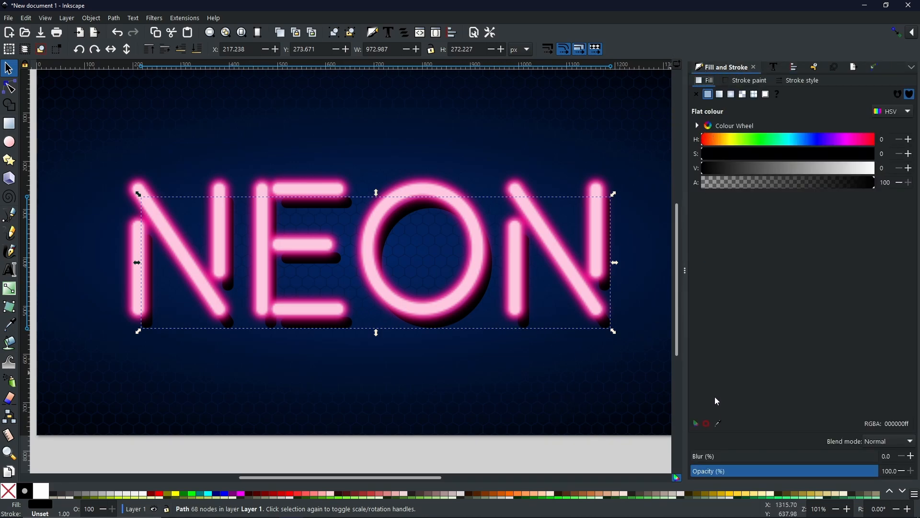
drag(698, 460, 728, 460)
key(5)
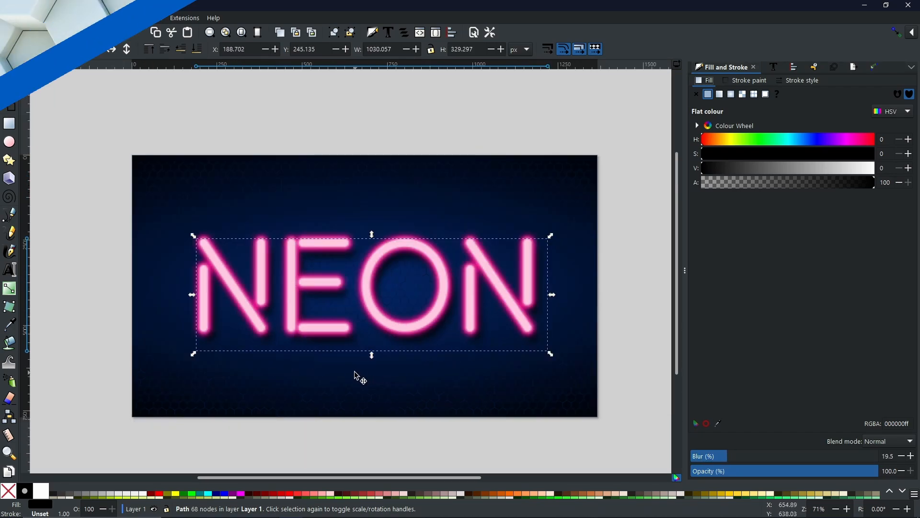